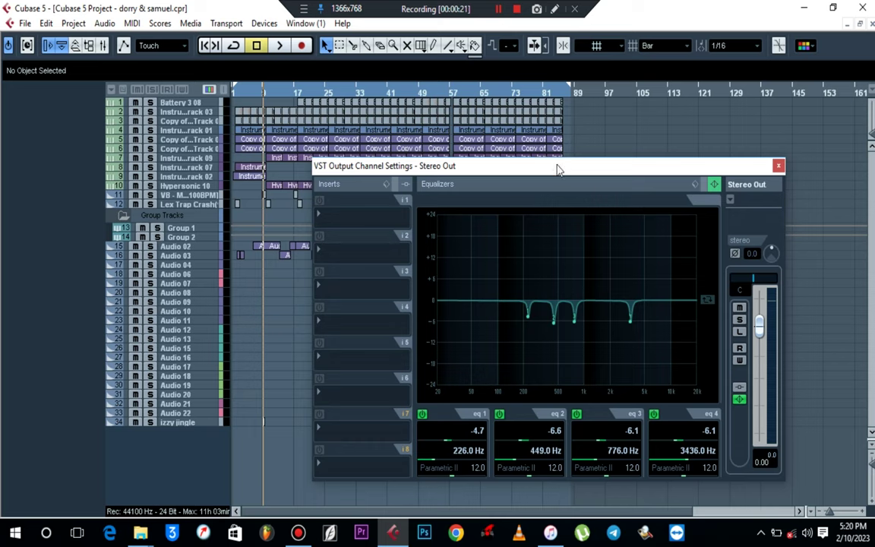
pyautogui.moveTo(551, 173); pyautogui.dragTo(529, 170)
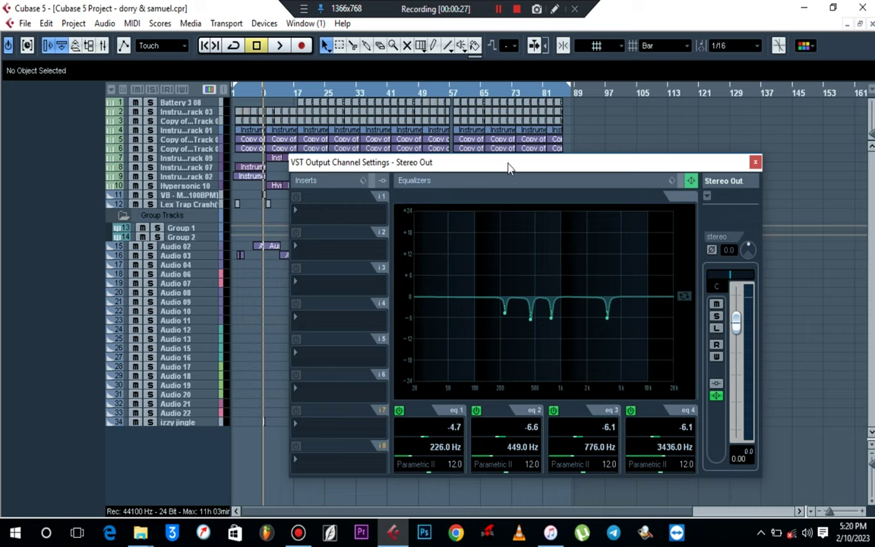
pyautogui.moveTo(503, 163); pyautogui.dragTo(489, 152)
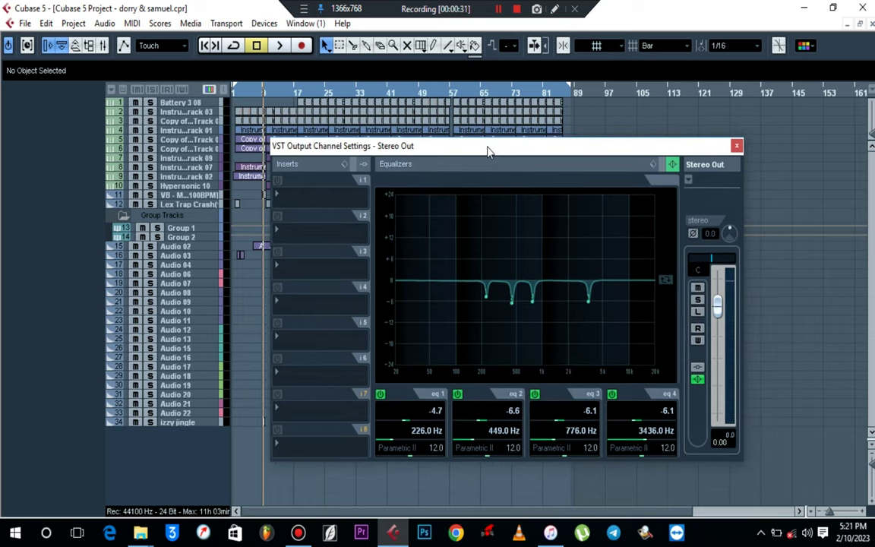
pyautogui.moveTo(488, 148); pyautogui.dragTo(489, 165)
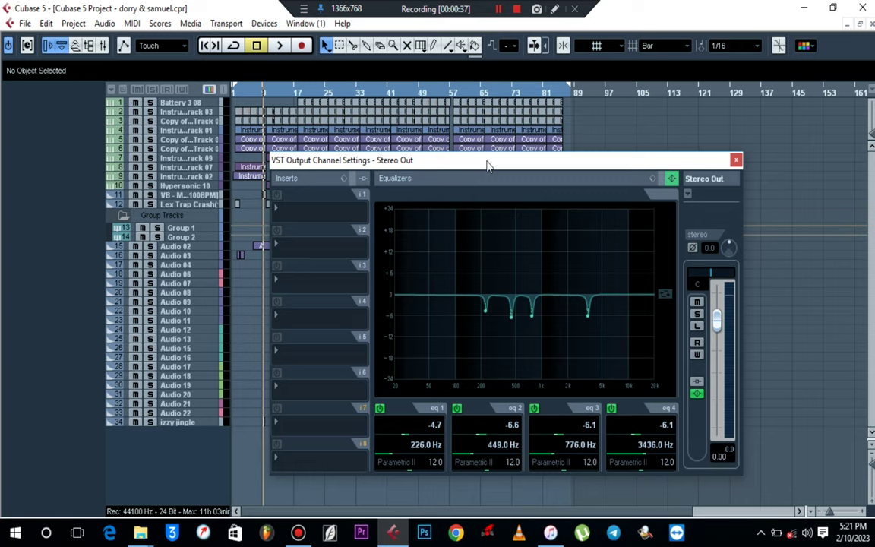
# Play the mix and set the UMC audio interface's ASIO buffer size to 4096 samples
pyautogui.press('space')
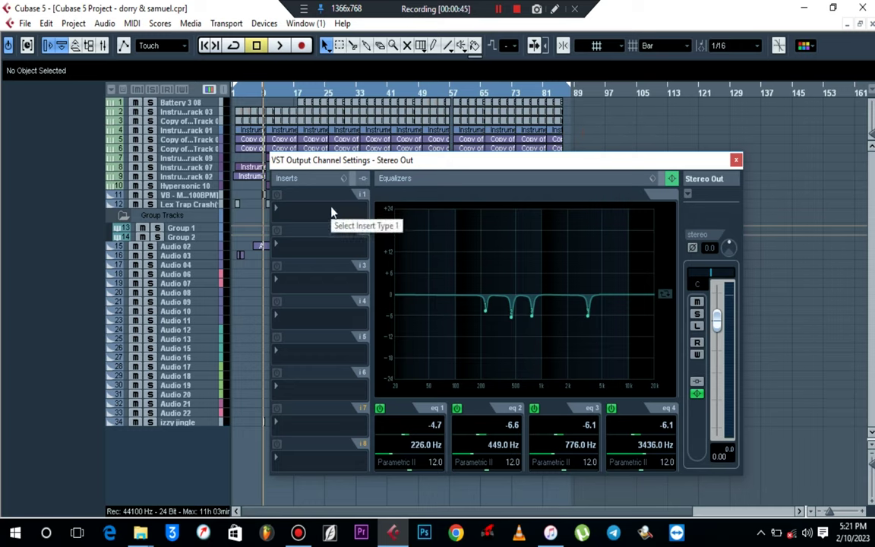
pyautogui.press('space')
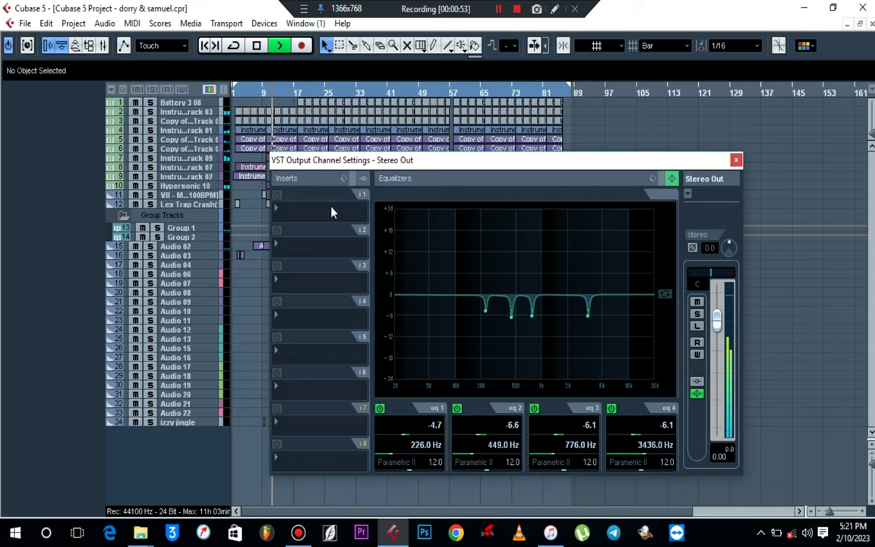
pyautogui.click(761, 537)
pyautogui.click(786, 475)
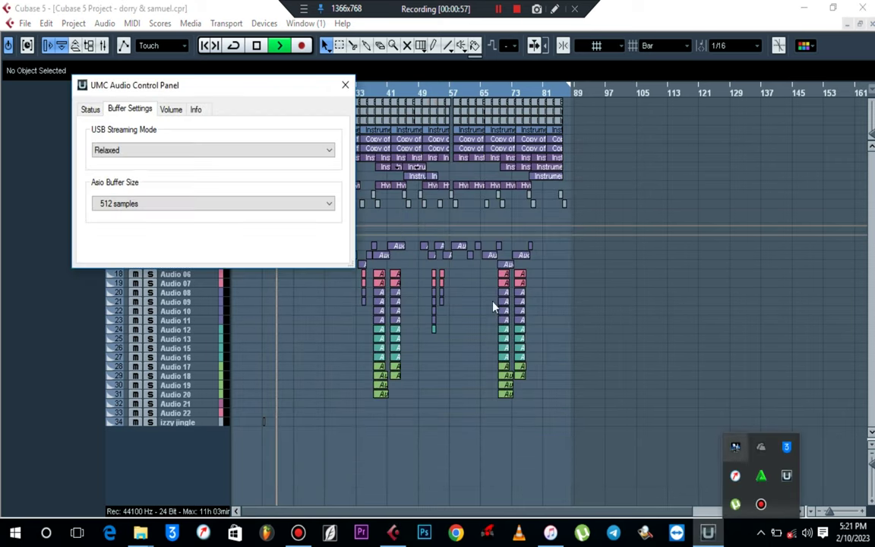
pyautogui.click(238, 201)
pyautogui.click(212, 271)
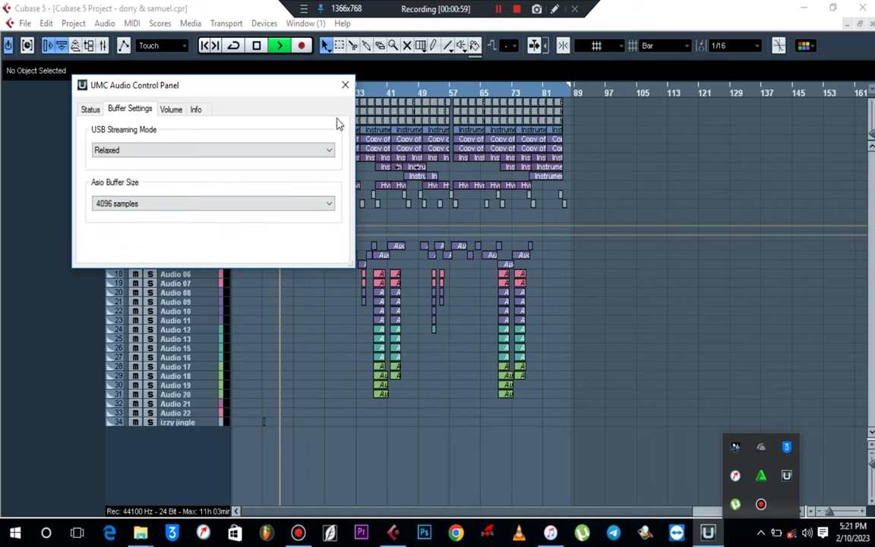
pyautogui.click(346, 85)
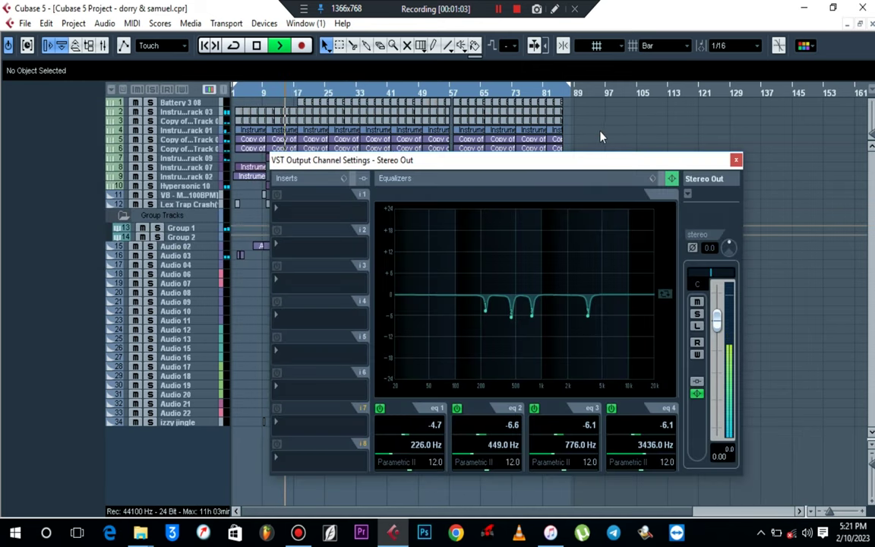
pyautogui.press('space')
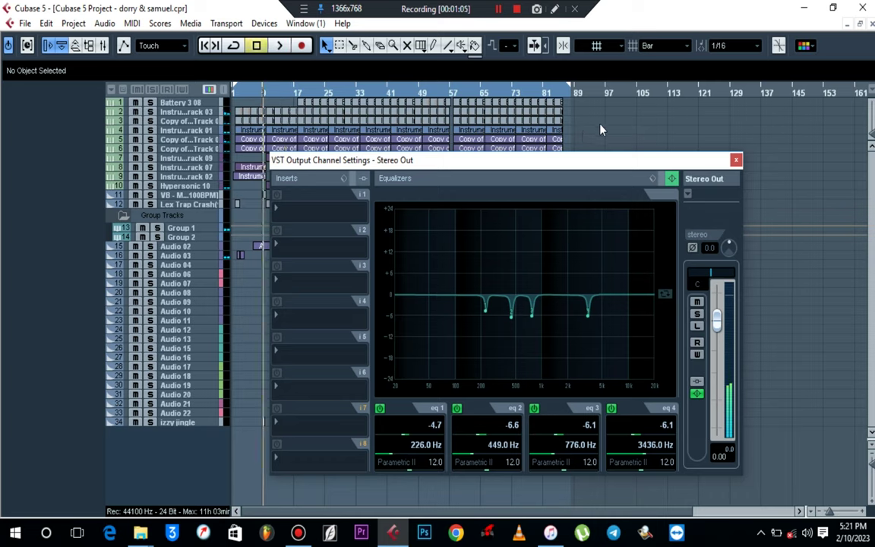
# Load the UV22HR mastering plug-in into insert slot 2 of Stereo Out with 24-bit output
pyautogui.click(291, 245)
pyautogui.moveTo(328, 220)
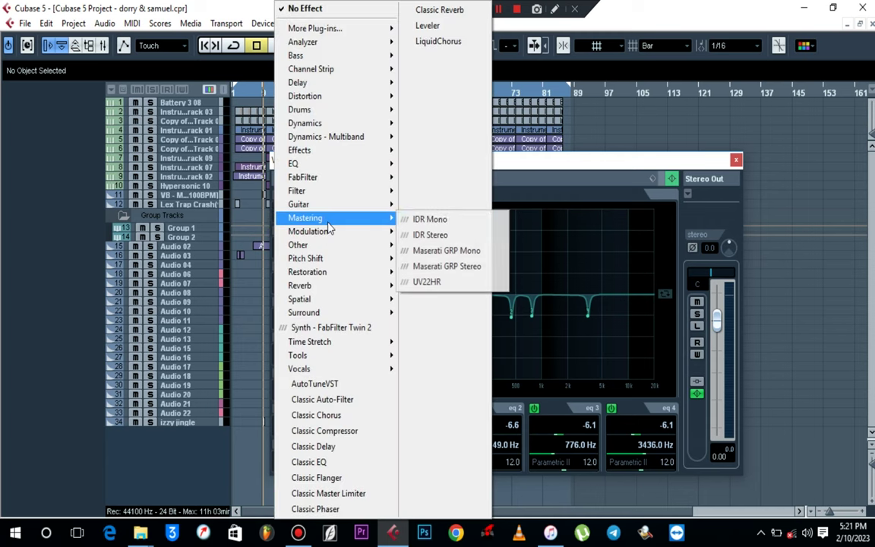
pyautogui.click(450, 283)
pyautogui.click(328, 282)
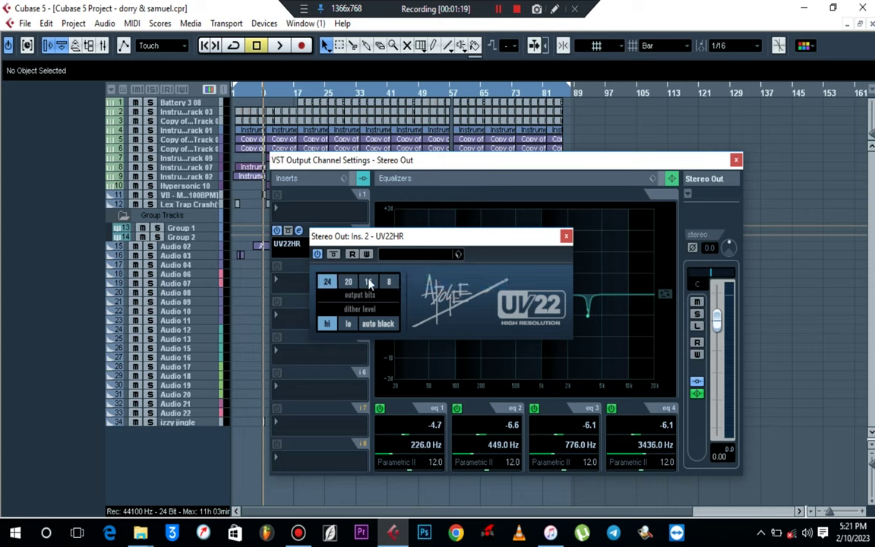
pyautogui.click(566, 237)
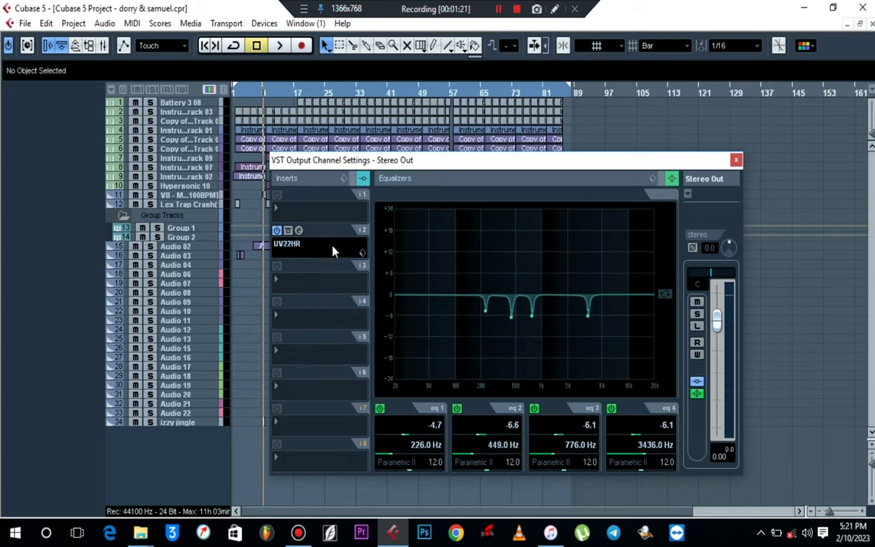
# Load SSLComp Stereo into insert slot 3 of Stereo Out and apply its Mastering preset
pyautogui.click(285, 284)
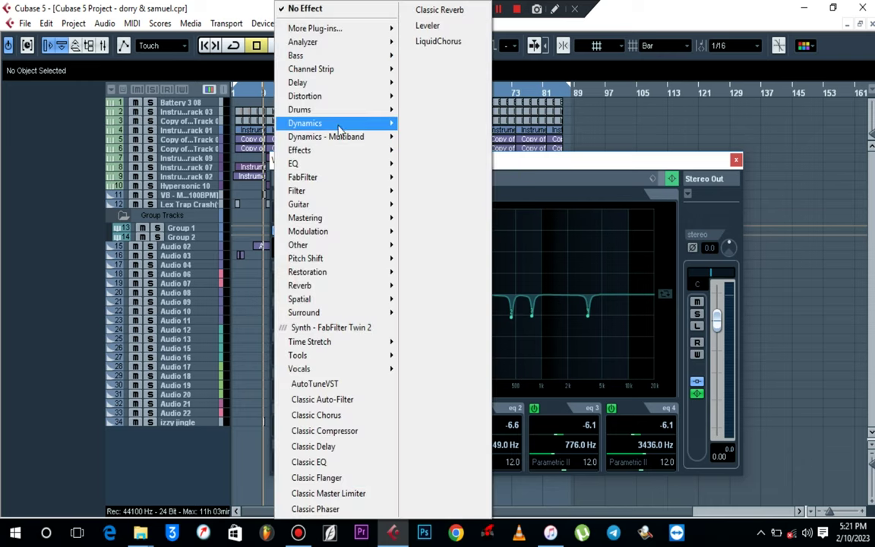
pyautogui.moveTo(341, 131)
pyautogui.moveTo(437, 9)
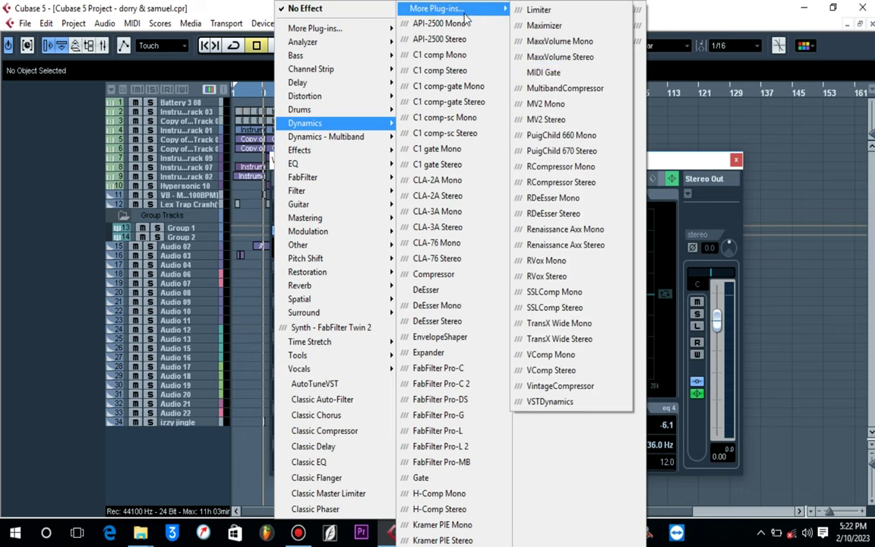
pyautogui.click(568, 308)
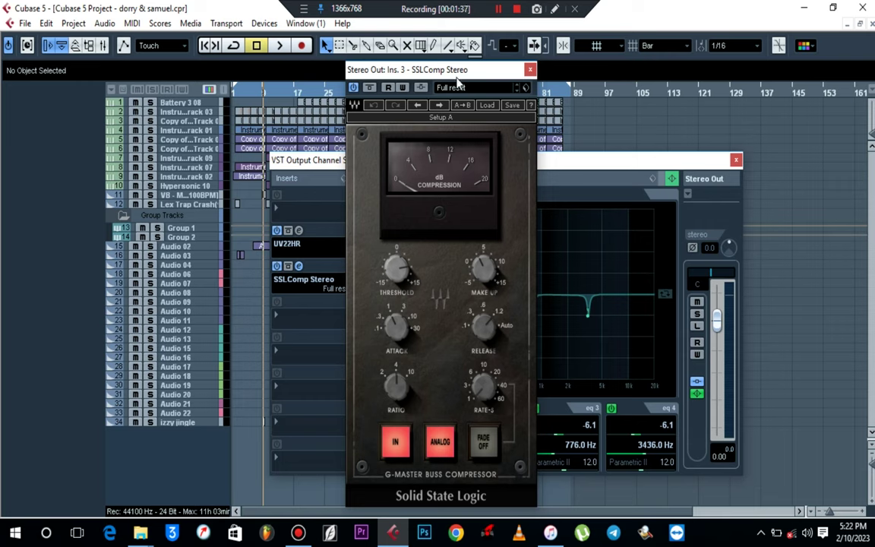
pyautogui.moveTo(456, 78); pyautogui.dragTo(467, 62)
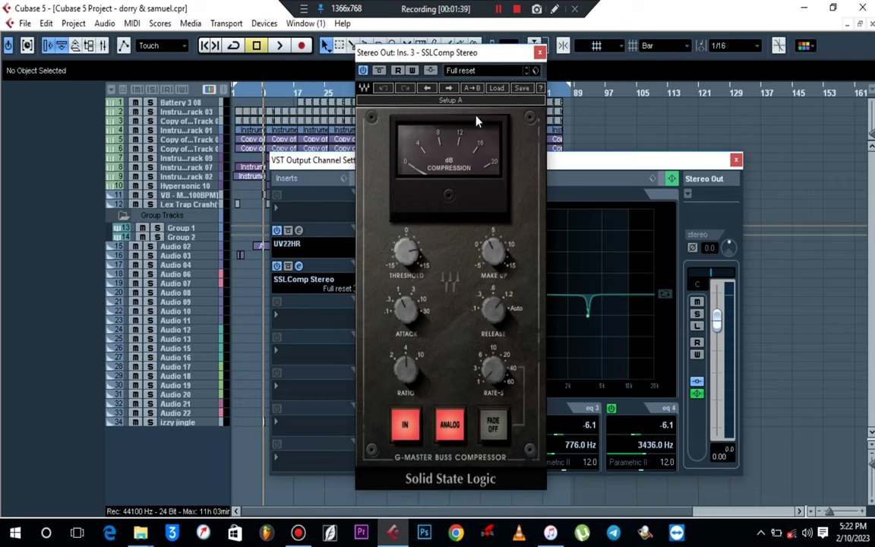
pyautogui.click(464, 72)
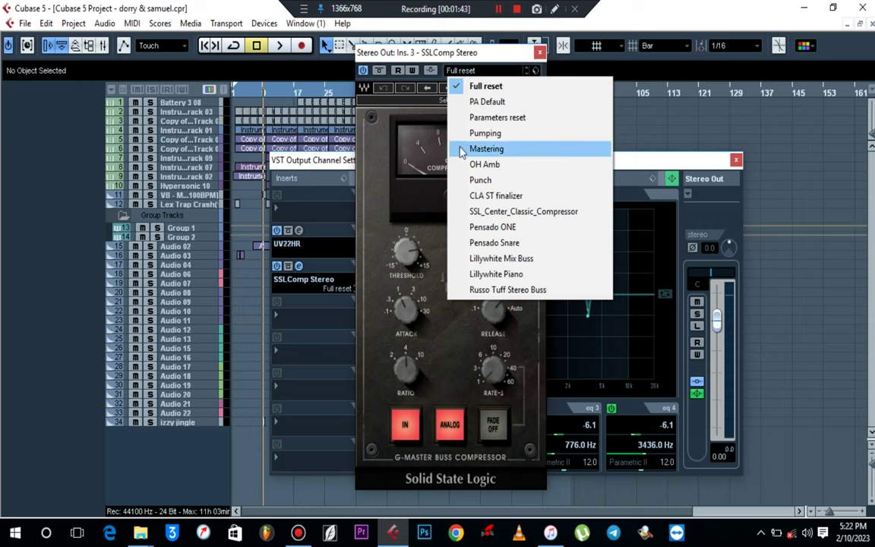
pyautogui.click(489, 150)
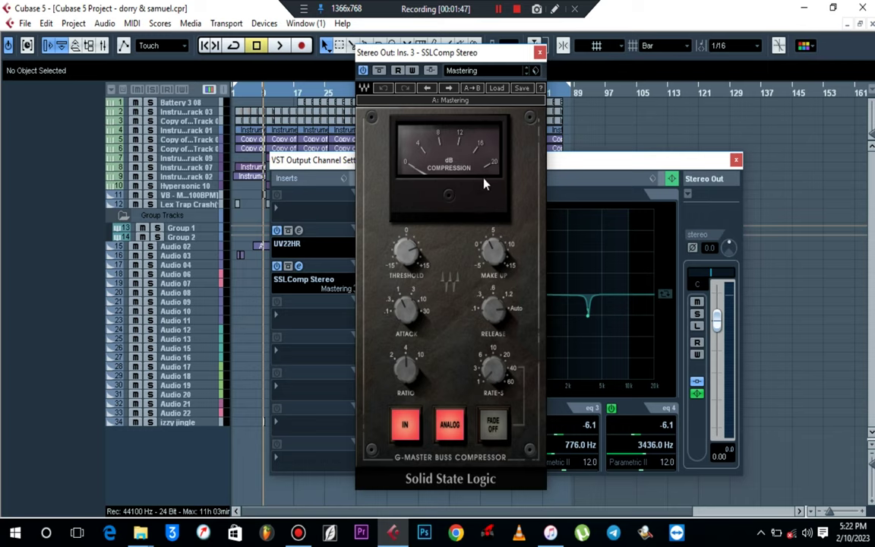
# Fine-tune the SSL compressor's threshold while the mix plays, and close the plug-in window
pyautogui.moveTo(430, 257)
pyautogui.moveTo(493, 263)
pyautogui.press('space')
pyautogui.moveTo(407, 252)
pyautogui.mouseDown()
pyautogui.moveTo(406, 274)
pyautogui.moveTo(408, 260)
pyautogui.mouseUp()
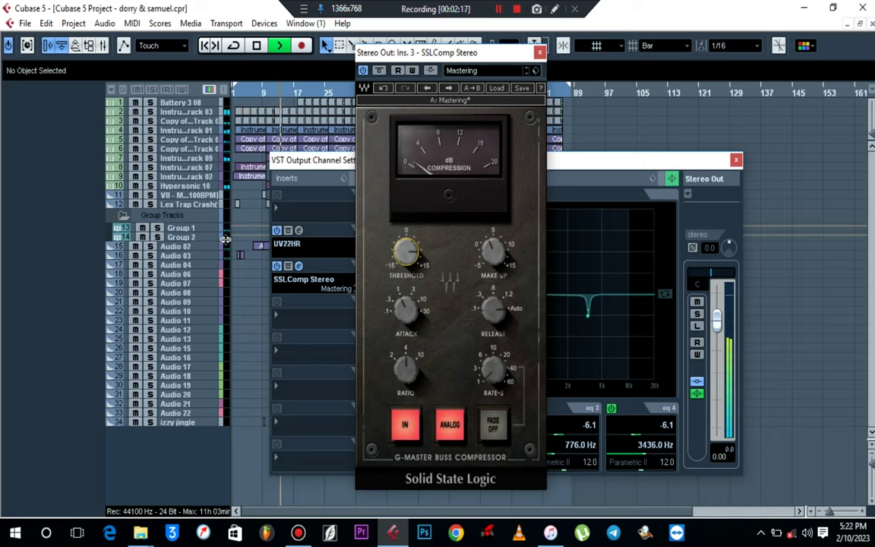
pyautogui.press('space')
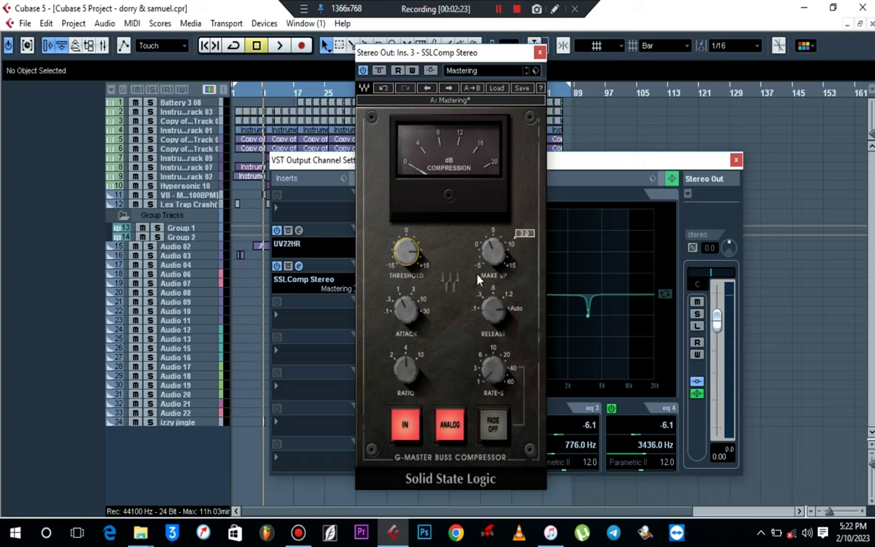
pyautogui.click(540, 53)
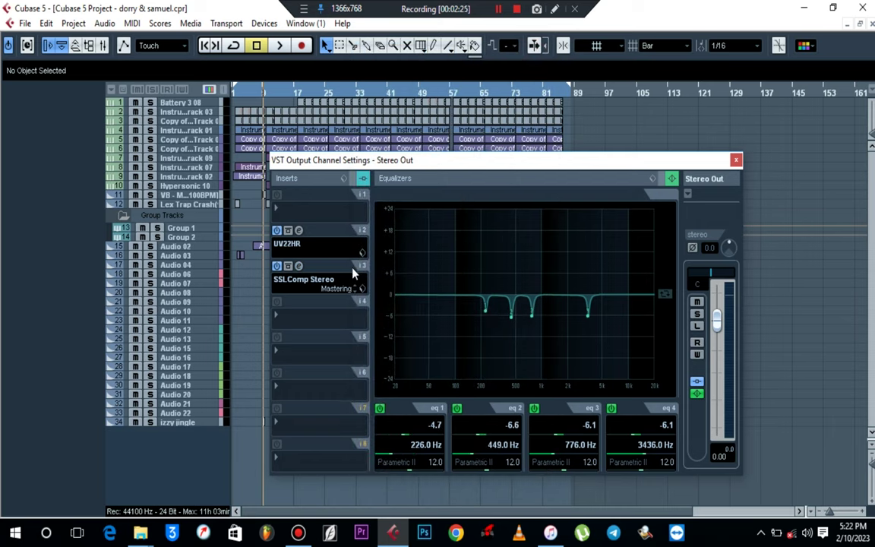
# Load Kramer Tape Stereo into insert slot 4 of Stereo Out and apply the Mastering Soft Clean Compression preset
pyautogui.click(294, 319)
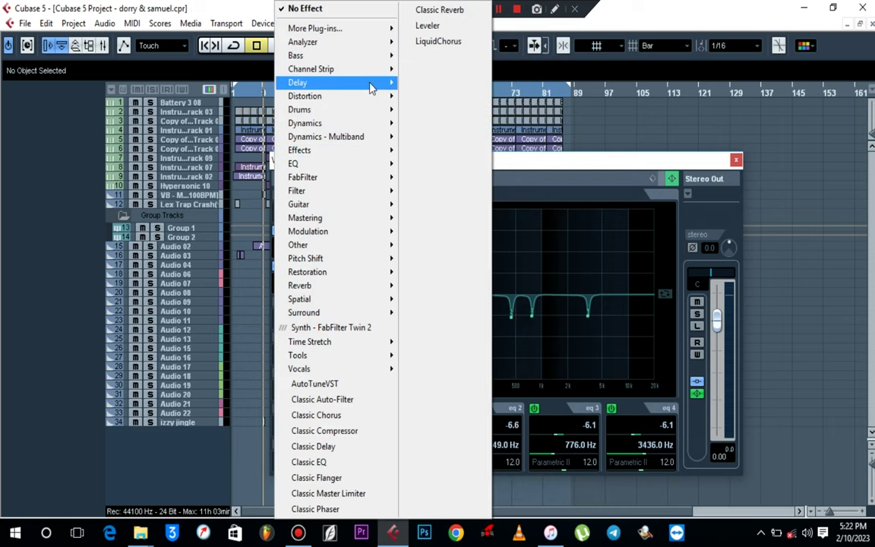
pyautogui.moveTo(372, 99)
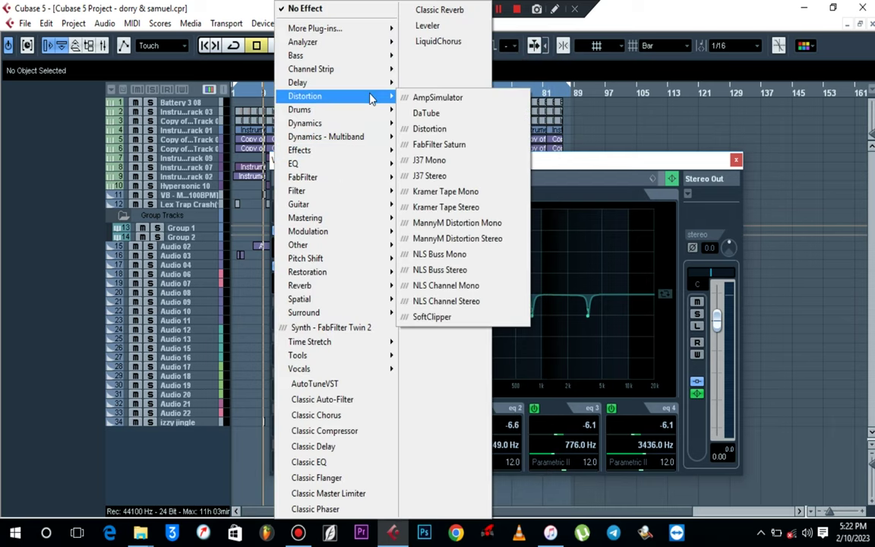
pyautogui.click(471, 207)
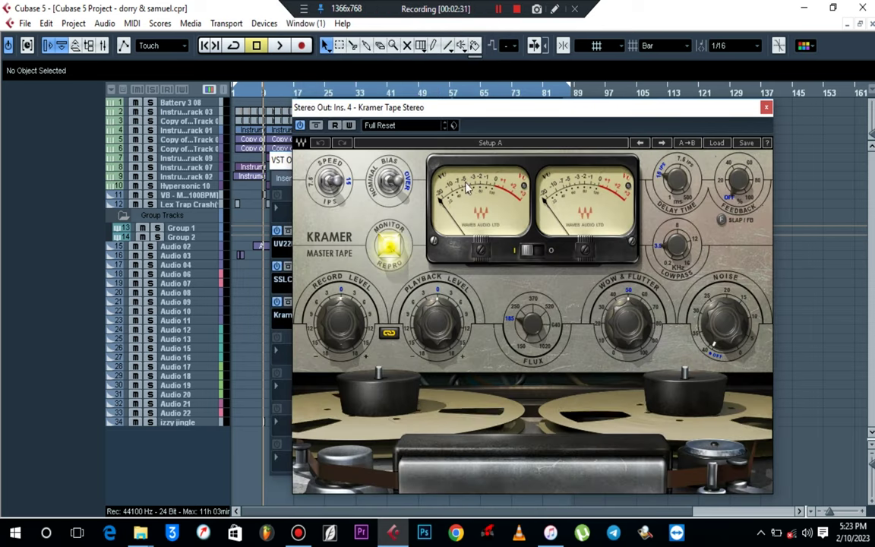
pyautogui.click(391, 129)
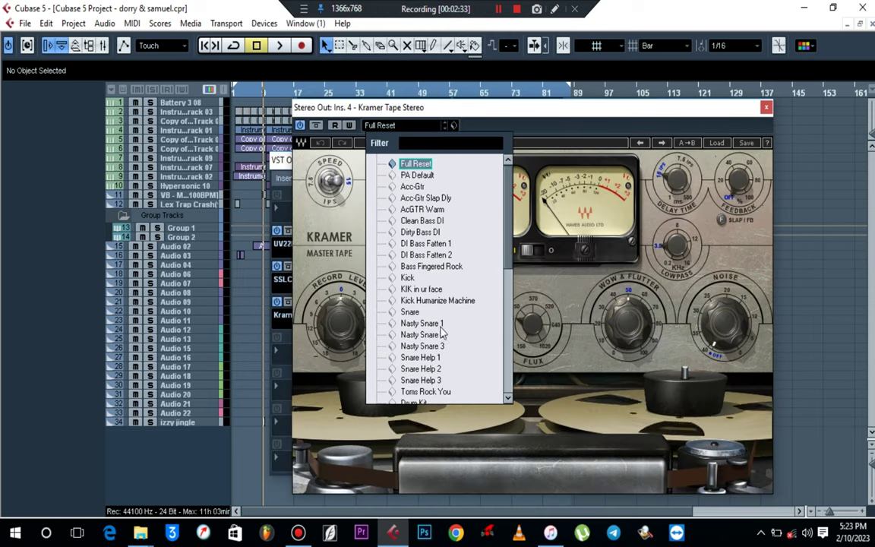
pyautogui.scroll(-10, 441, 258)
pyautogui.click(448, 245)
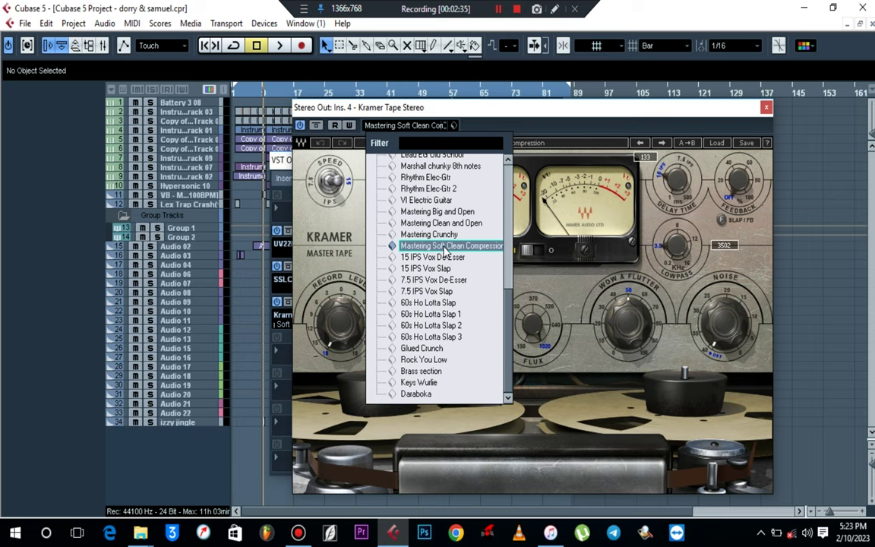
pyautogui.click(576, 119)
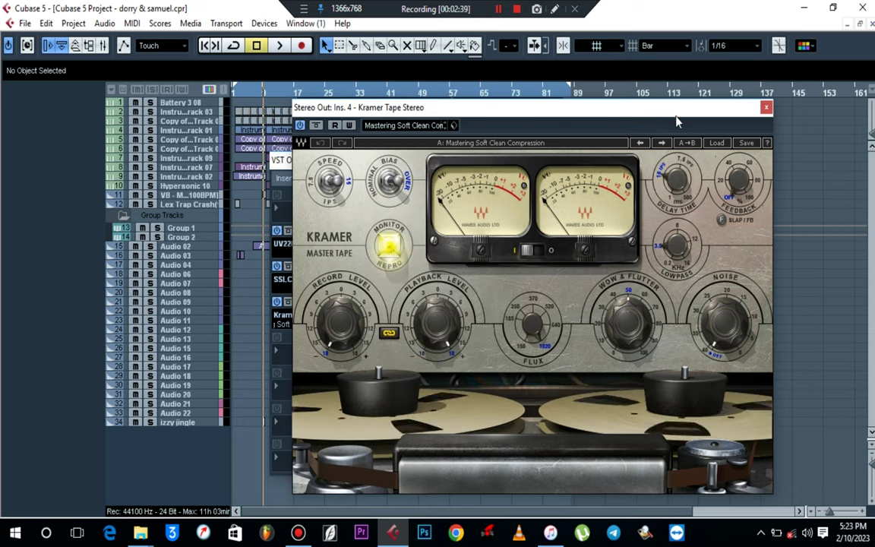
# Audition the mix through the tape plug-in, close its window and place the playback cursor at bar 17
pyautogui.press('space')
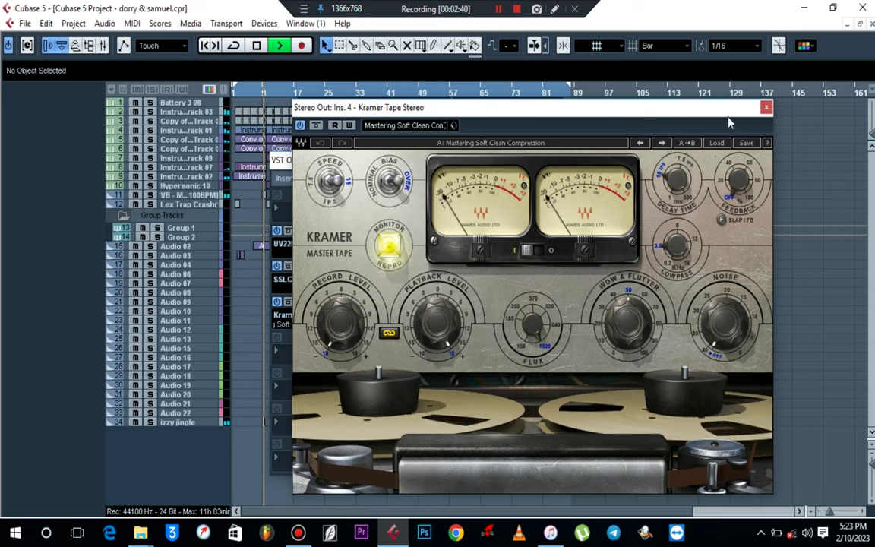
pyautogui.click(766, 107)
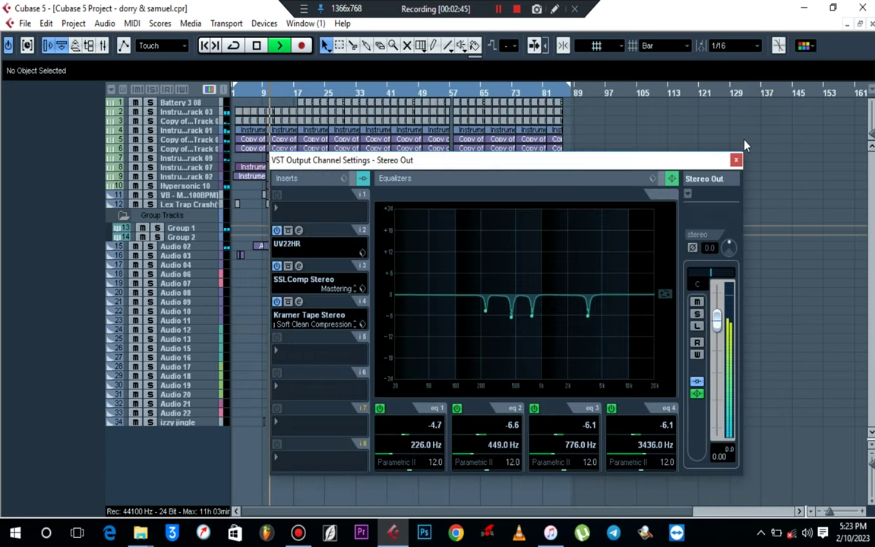
pyautogui.click(298, 95)
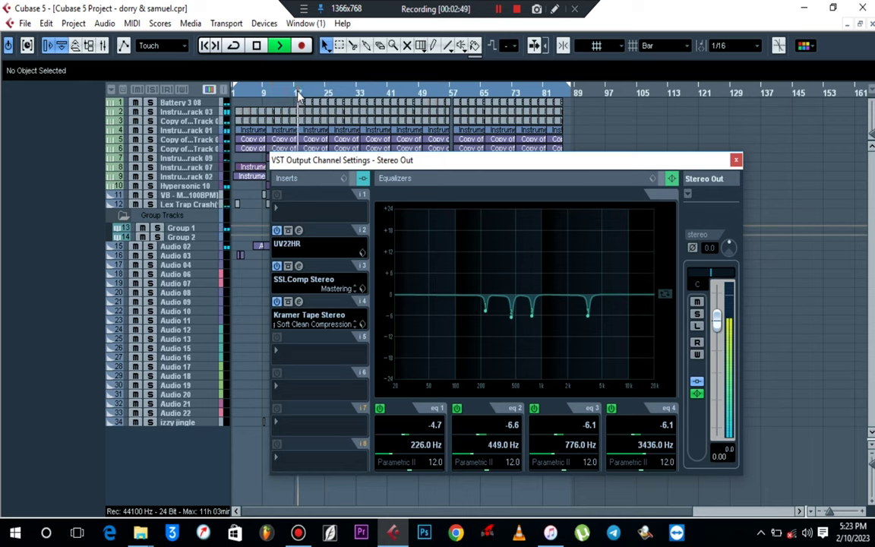
pyautogui.press('space')
# Switch off the FabFilter Pro-L 2 insert on Group 2 and Group 1, and play the mix
pyautogui.click(185, 238)
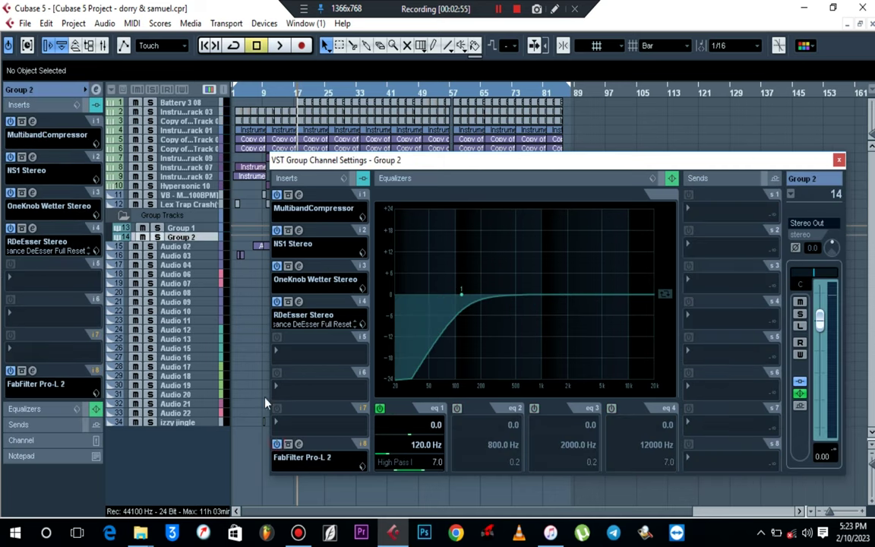
pyautogui.click(276, 444)
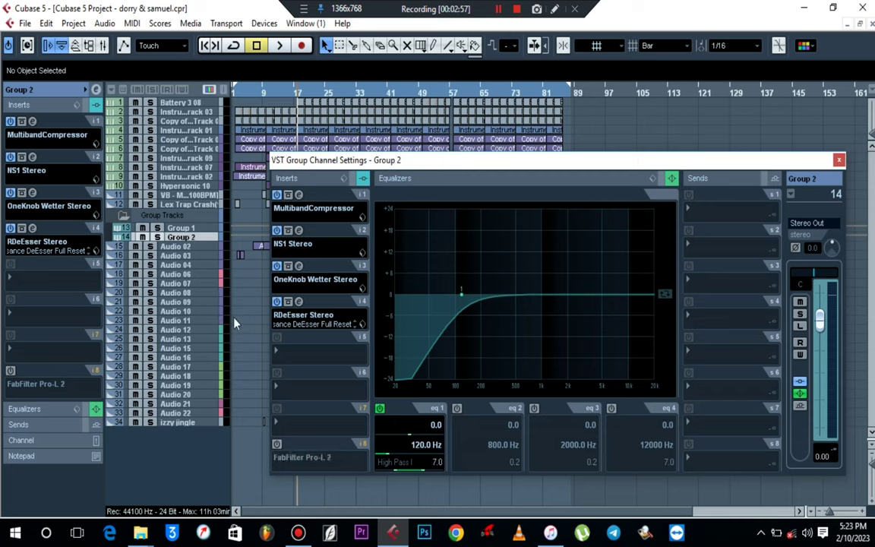
pyautogui.click(192, 229)
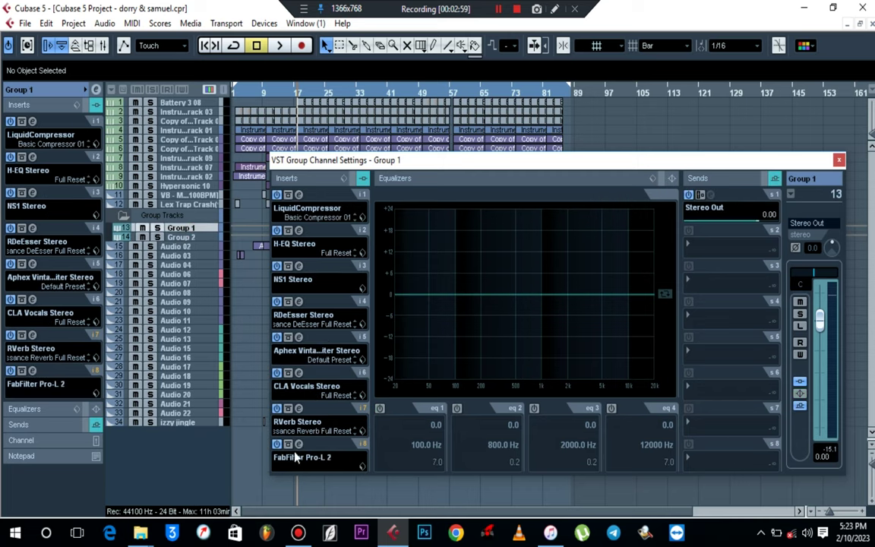
pyautogui.click(276, 443)
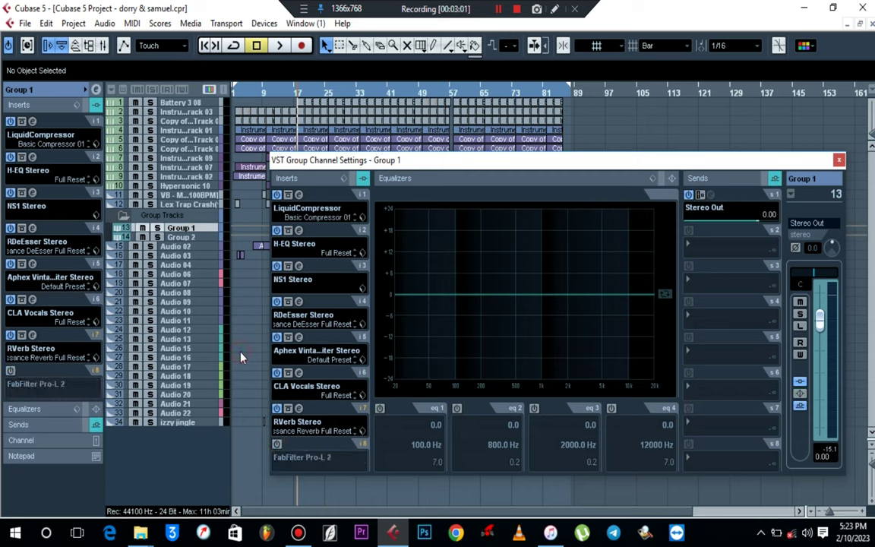
pyautogui.press('space')
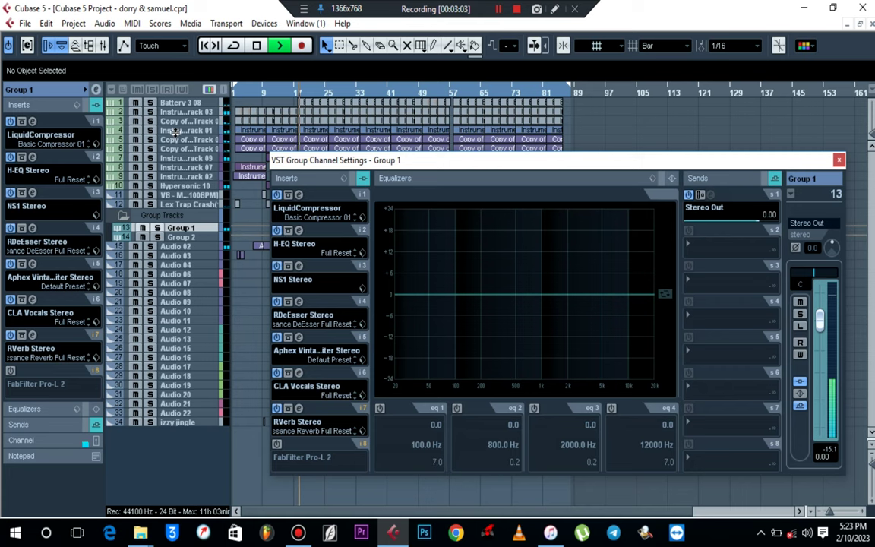
# Open the Stereo Out channel settings and compare the mix with all its inserts bypassed and active
pyautogui.press('F3')
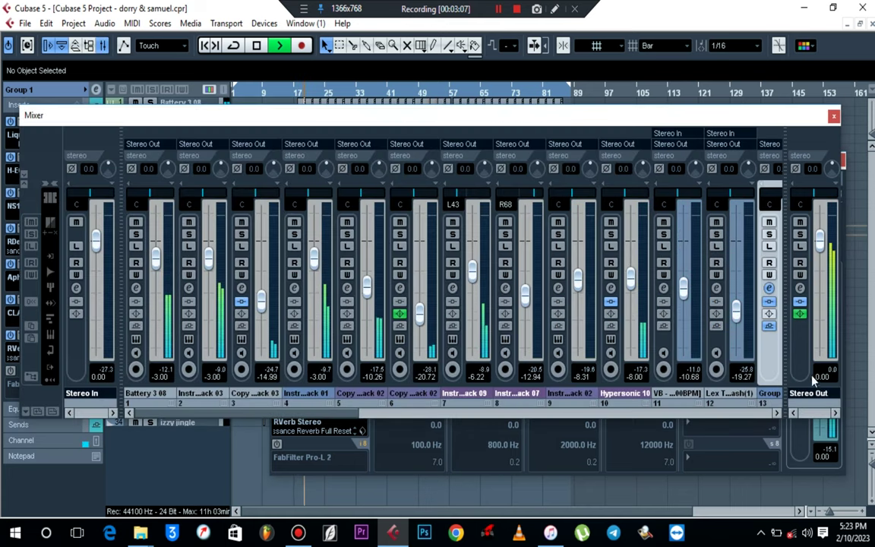
pyautogui.click(806, 352)
pyautogui.click(799, 287)
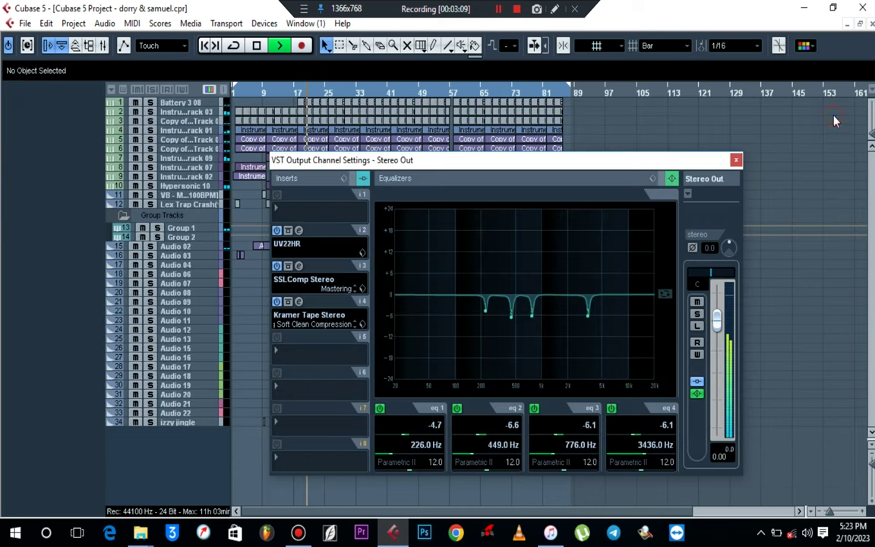
pyautogui.press('space')
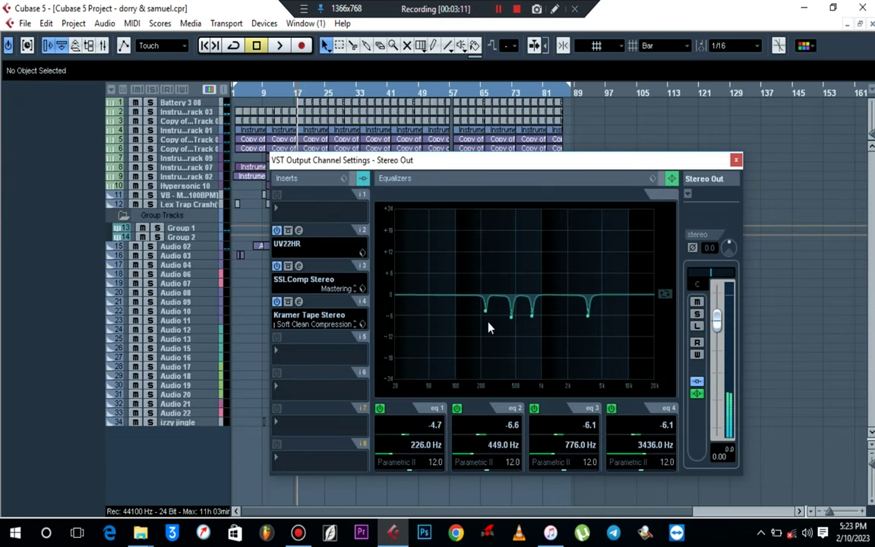
pyautogui.click(698, 382)
pyautogui.press('space')
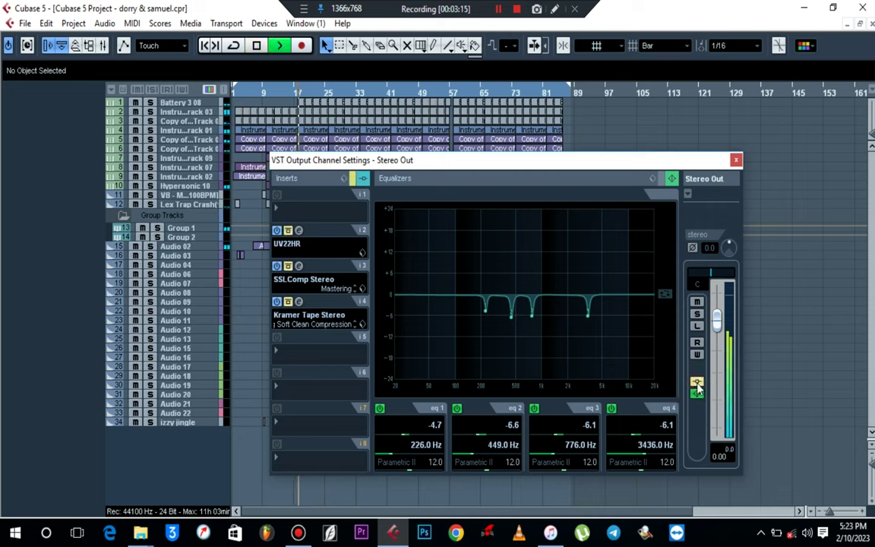
pyautogui.click(698, 382)
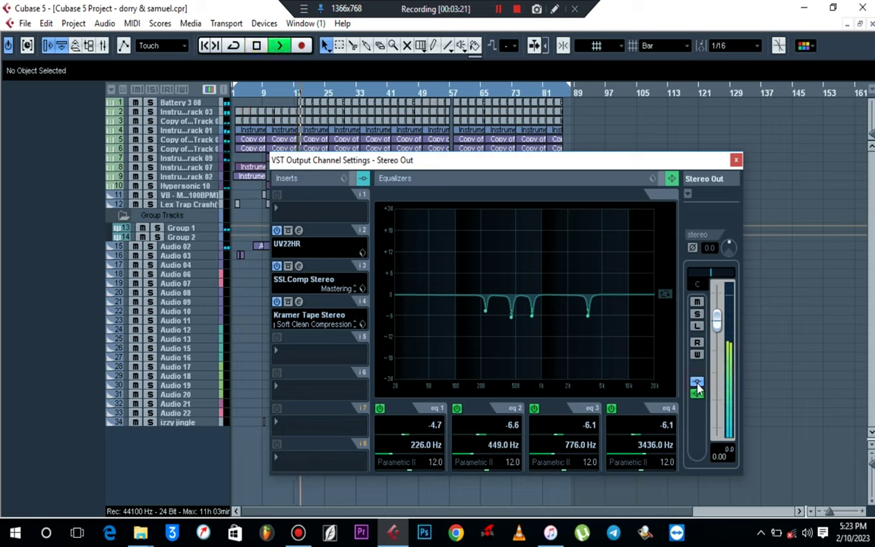
pyautogui.press('space')
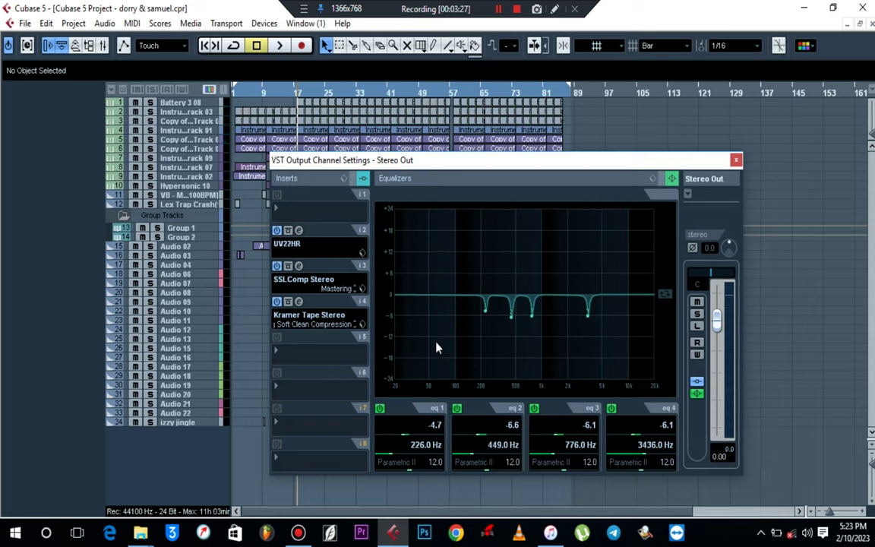
# Load S1 Imager Stereo into insert slot 5 of Stereo Out and briefly audition the mix
pyautogui.click(296, 357)
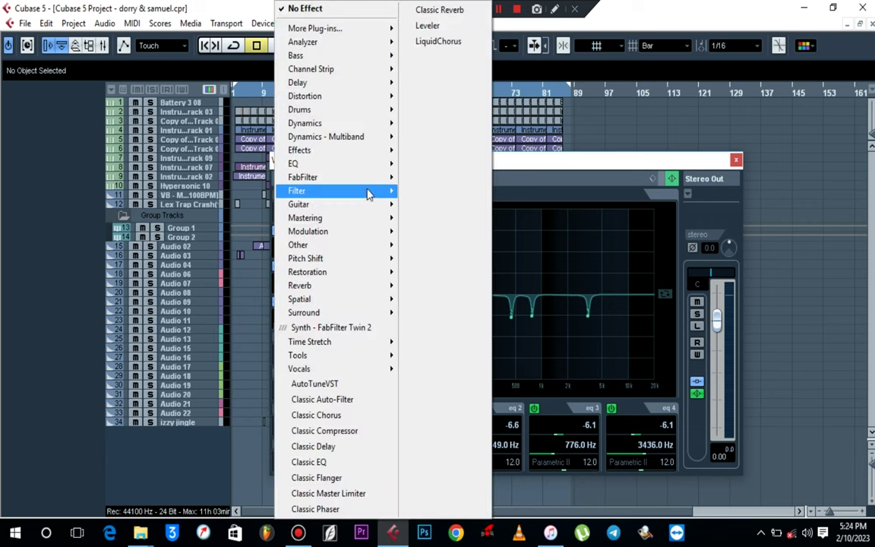
pyautogui.moveTo(371, 301)
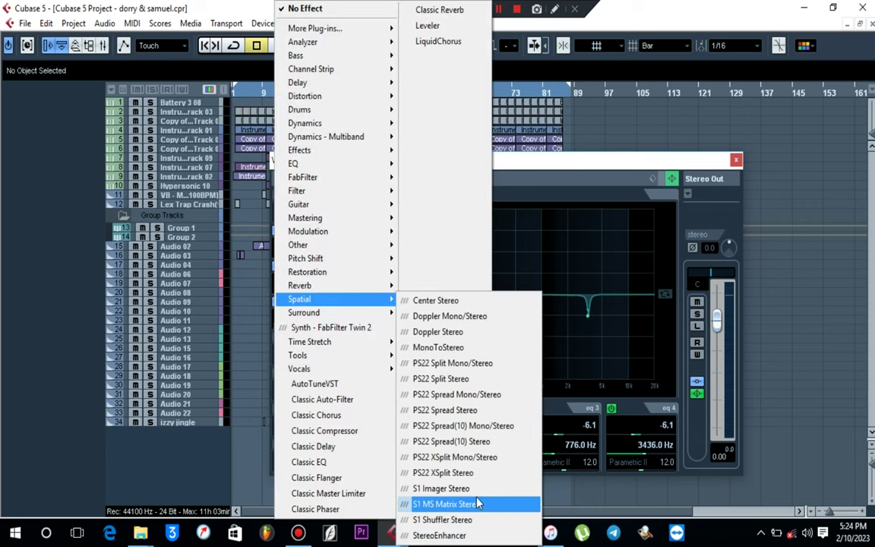
pyautogui.click(444, 490)
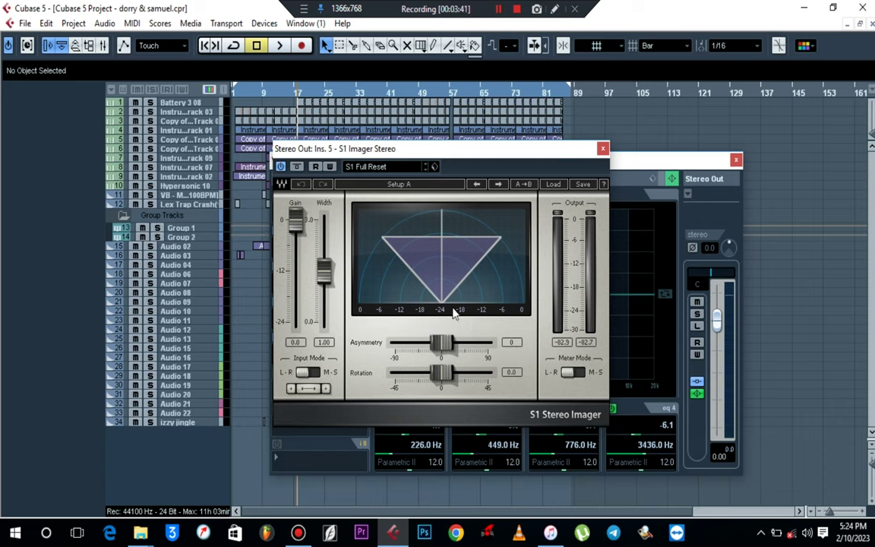
pyautogui.press('space')
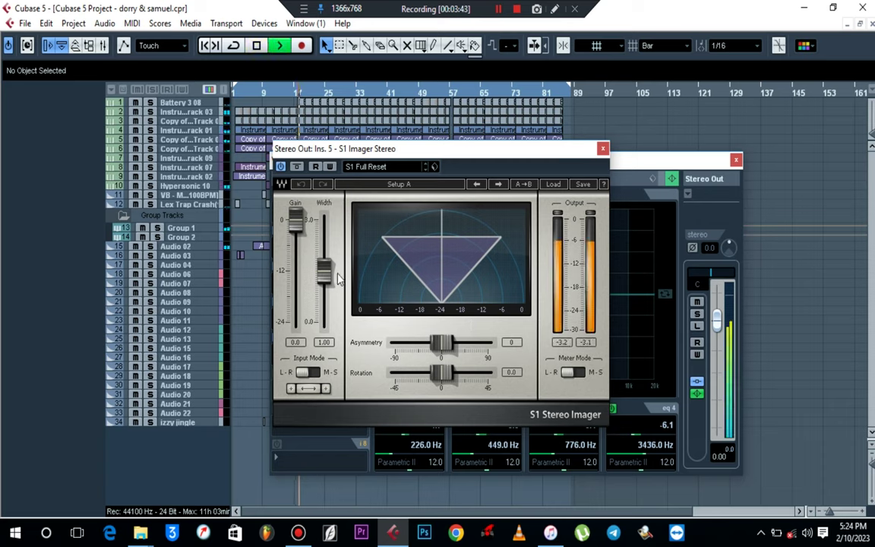
pyautogui.press('space')
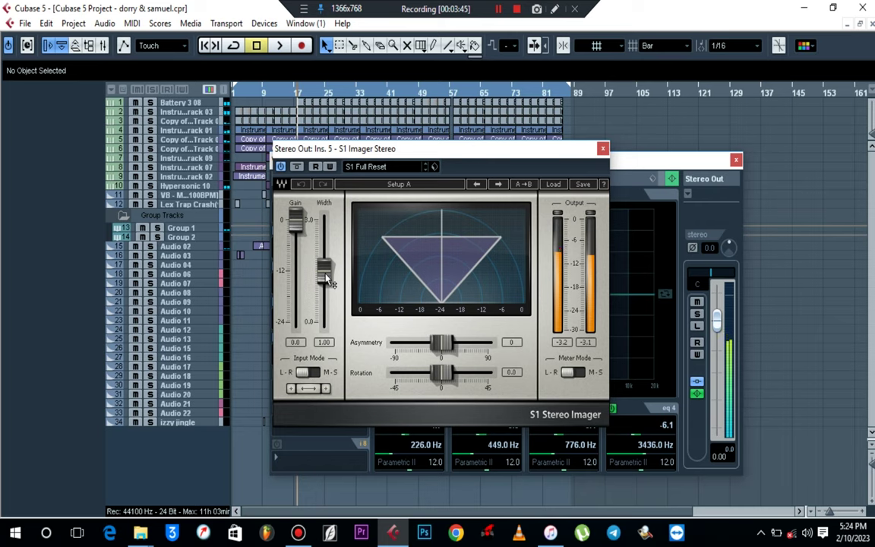
# Widen the stereo image in S1 Imager by ear, settling on a width of 1.61, and close the plug-in window
pyautogui.moveTo(326, 281); pyautogui.dragTo(326, 258)
pyautogui.press('space')
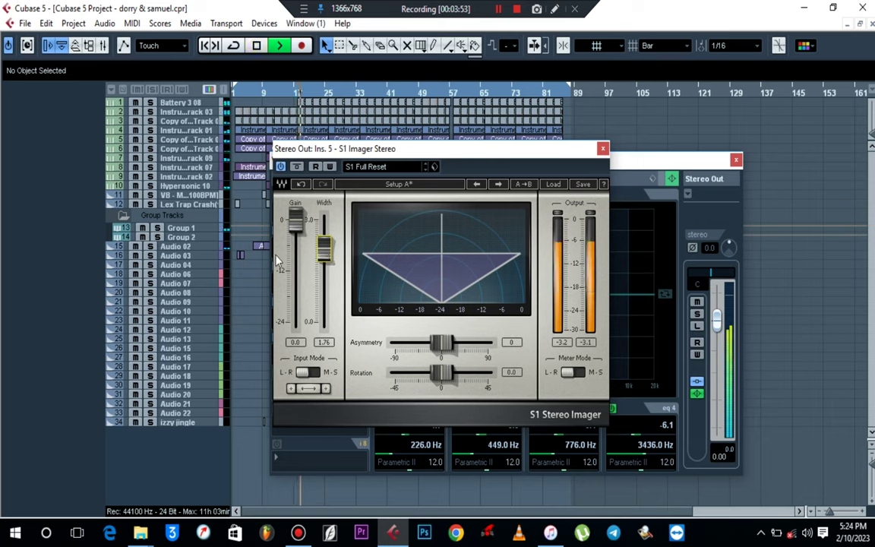
pyautogui.press('space')
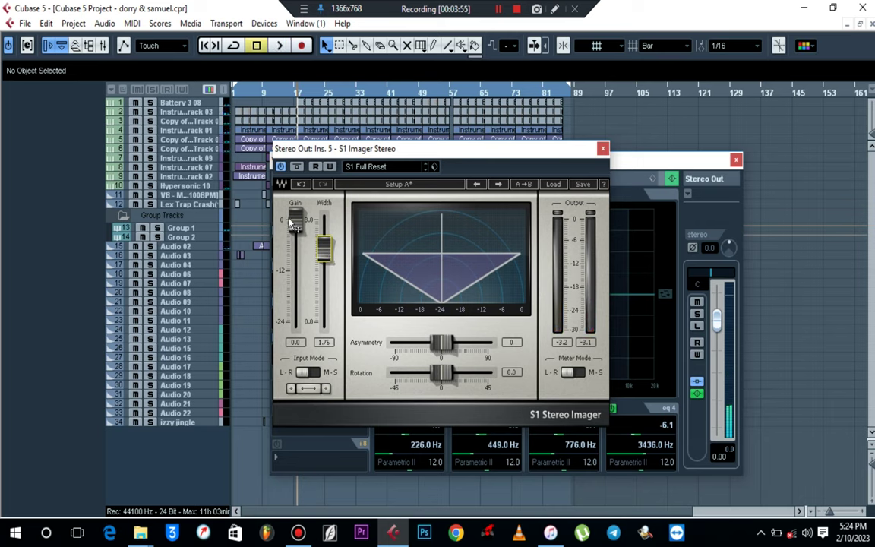
pyautogui.moveTo(373, 149); pyautogui.dragTo(461, 155)
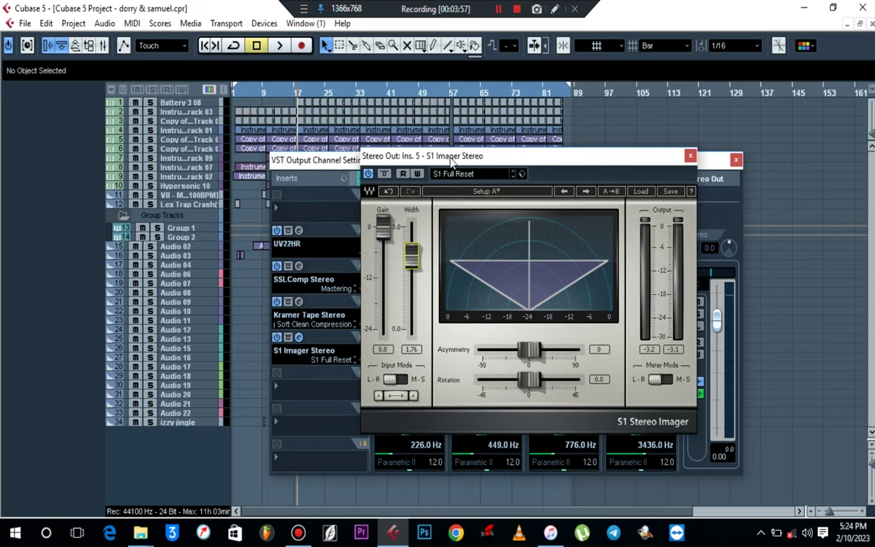
pyautogui.moveTo(411, 254); pyautogui.dragTo(411, 259)
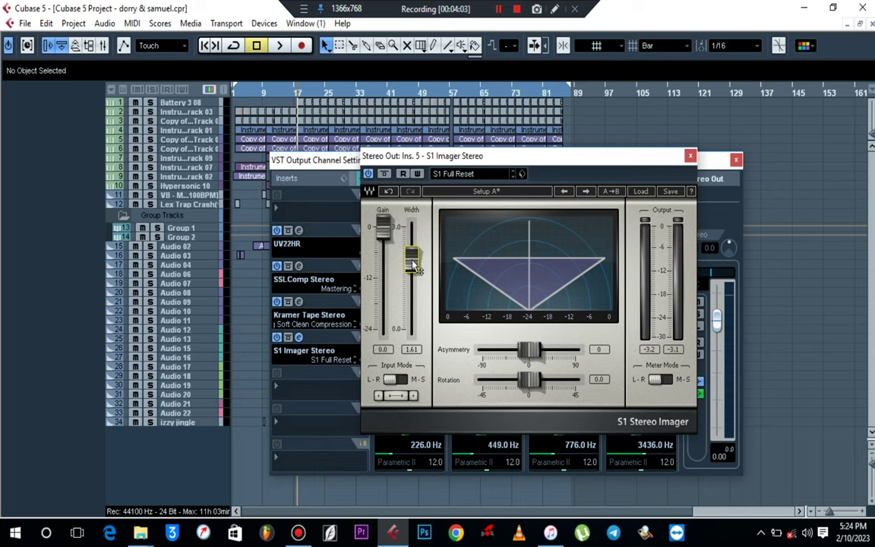
pyautogui.click(690, 158)
# Switch off the S1 Imager insert on Stereo Out and play the mix without it
pyautogui.click(277, 337)
pyautogui.press('space')
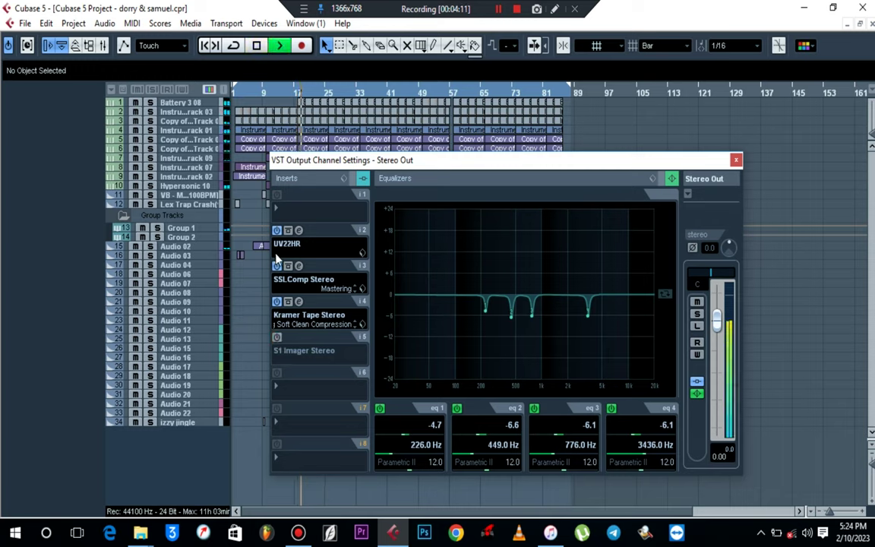
pyautogui.press('space')
pyautogui.press('space')
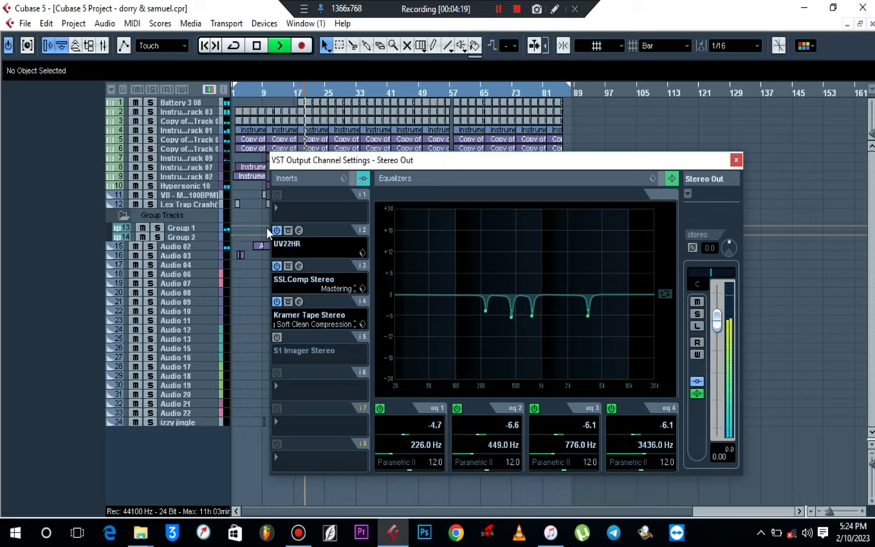
pyautogui.press('space')
# Reactivate the S1 Imager insert and compare the mix with it off and on during playback, leaving it active
pyautogui.click(277, 337)
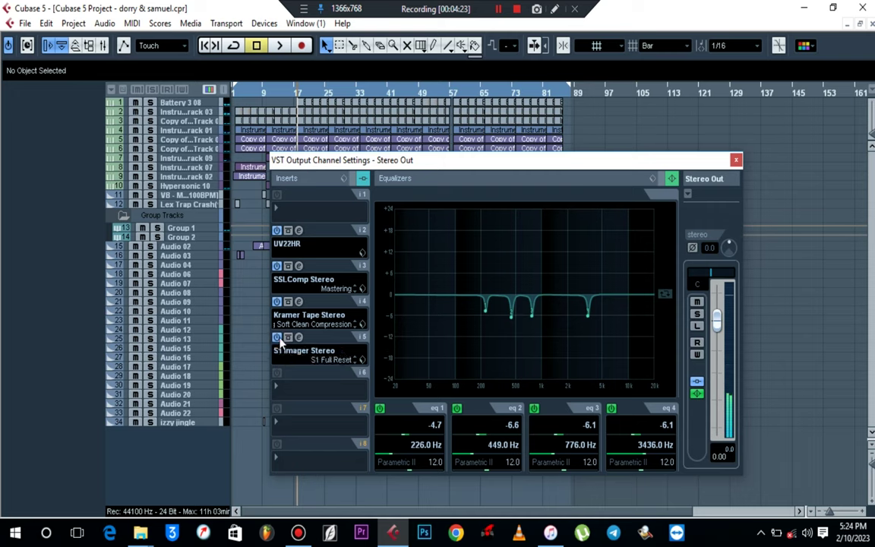
pyautogui.press('space')
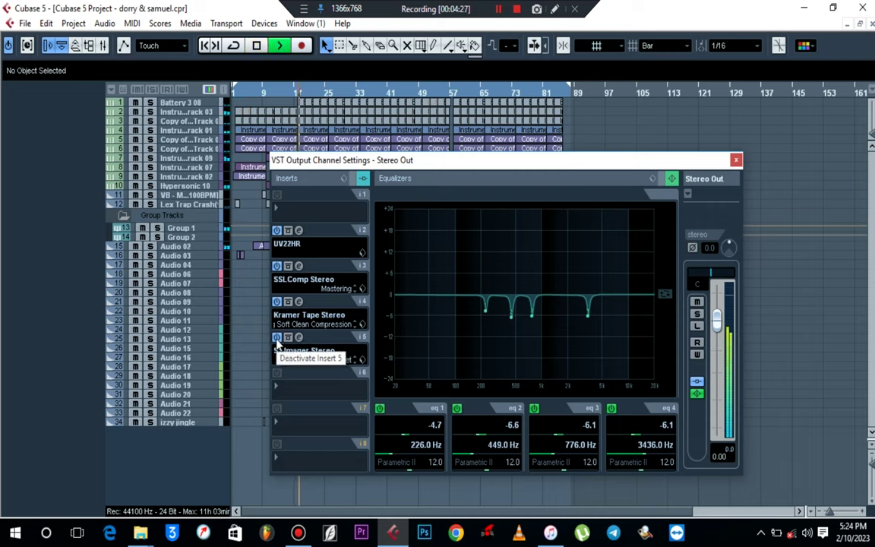
pyautogui.click(277, 339)
pyautogui.click(278, 339)
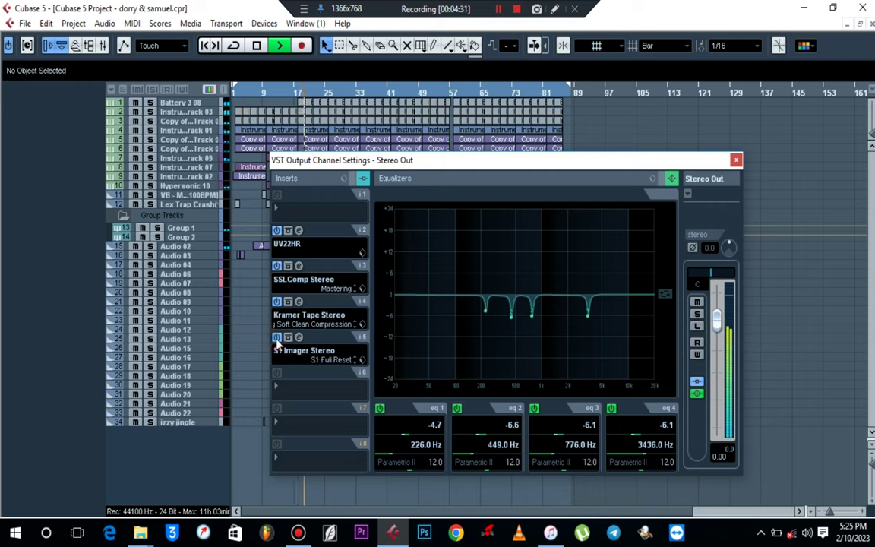
pyautogui.click(277, 339)
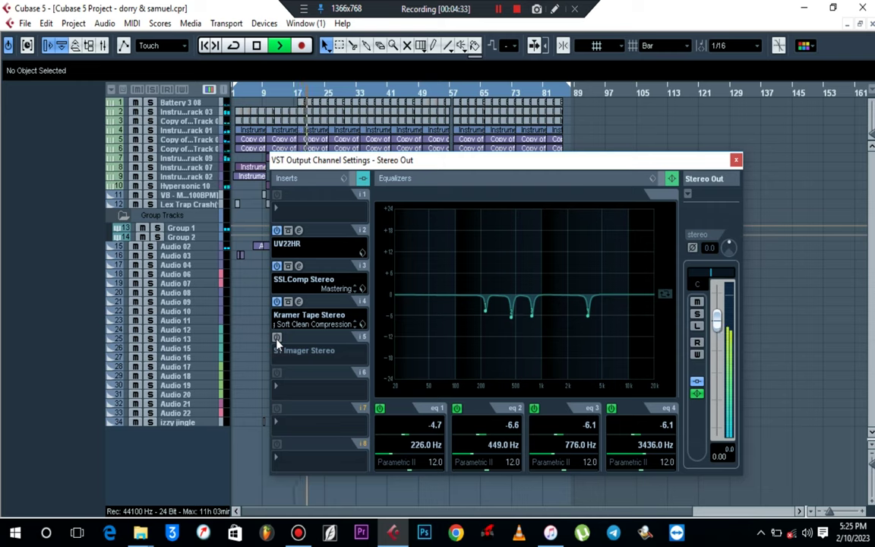
pyautogui.click(277, 338)
pyautogui.press('space')
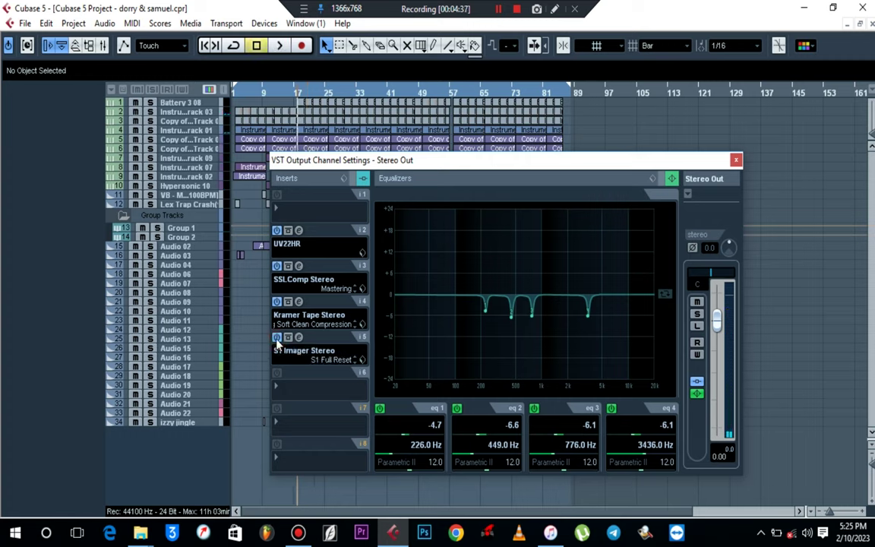
# Load L1+ Ultramaximizer Stereo into insert slot 8 of Stereo Out, set its threshold to -6.7 and audition the mix
pyautogui.click(309, 467)
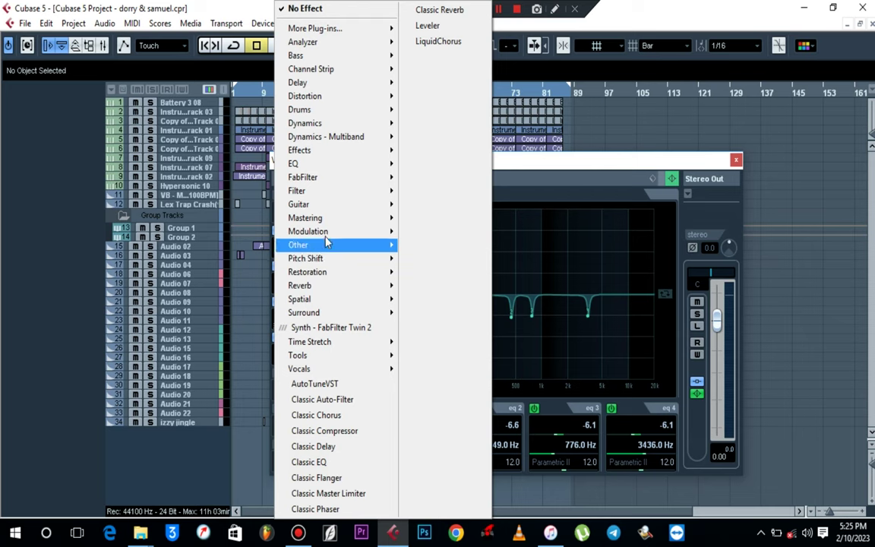
pyautogui.moveTo(348, 129)
pyautogui.moveTo(455, 8)
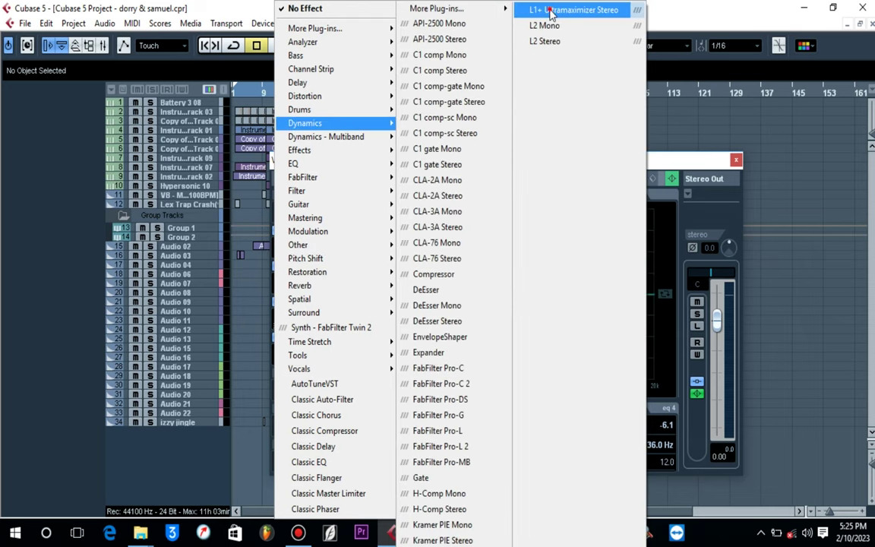
pyautogui.click(552, 11)
pyautogui.moveTo(227, 220); pyautogui.dragTo(227, 250)
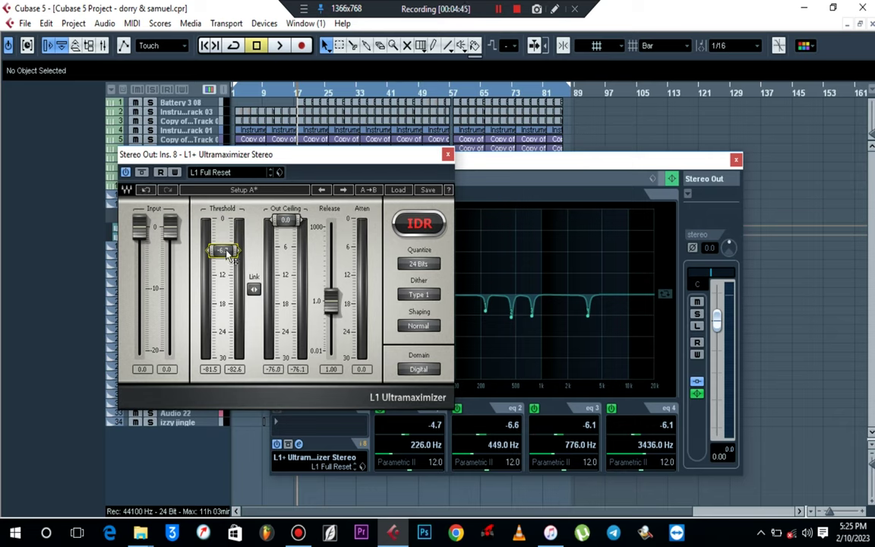
pyautogui.press('space')
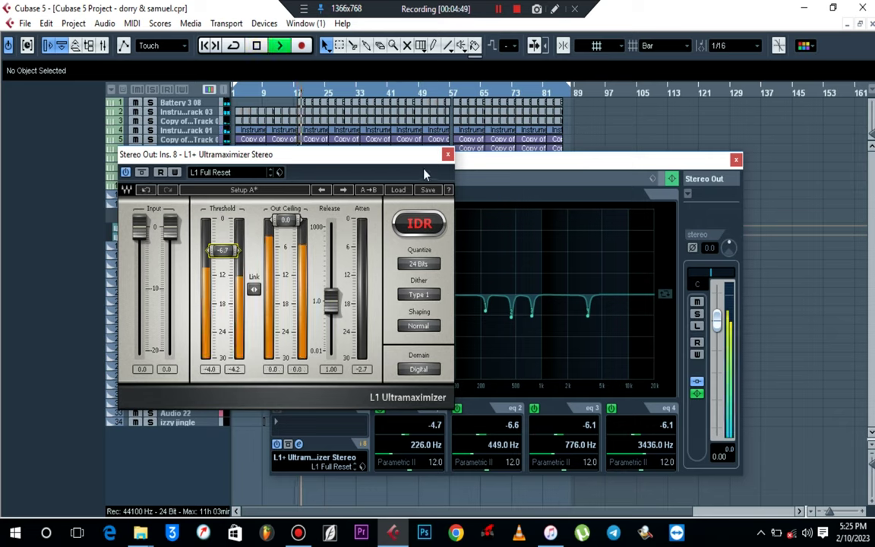
pyautogui.click(447, 154)
# Switch off the MultibandCompressor, NS1, OneKnob Wetter and RDeEsser inserts on Group 2, and close its channel settings
pyautogui.click(180, 237)
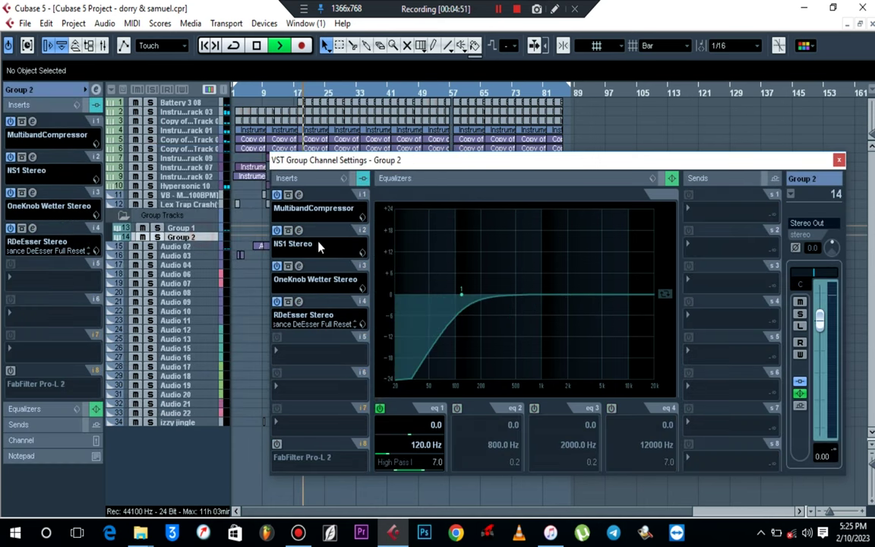
pyautogui.click(278, 231)
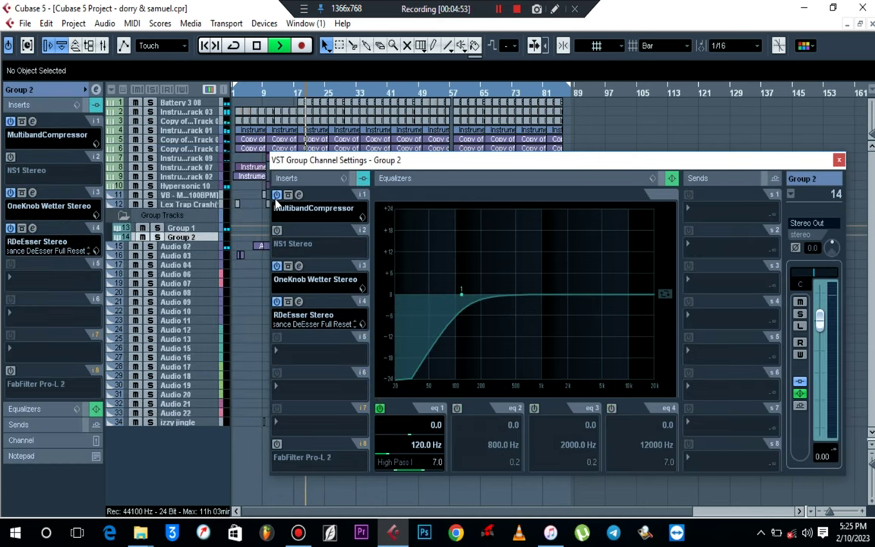
pyautogui.click(277, 194)
pyautogui.click(278, 266)
pyautogui.click(278, 301)
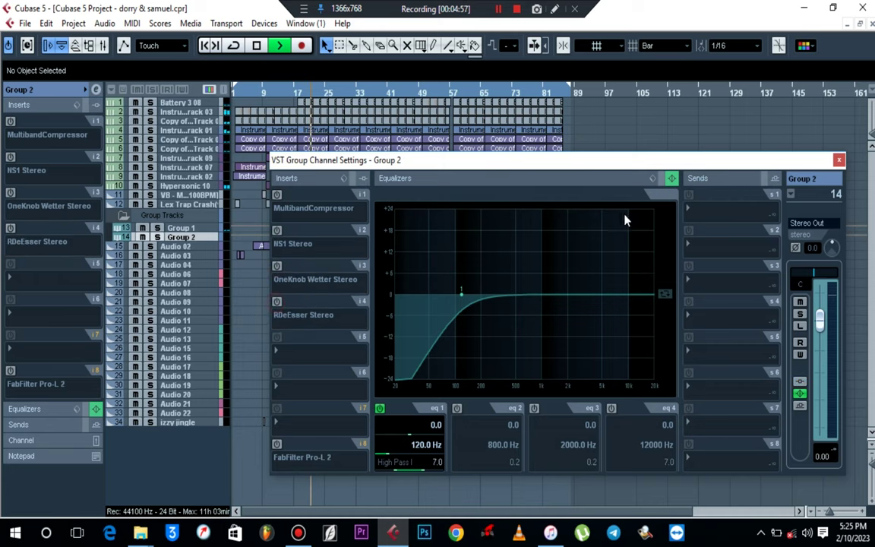
pyautogui.click(838, 161)
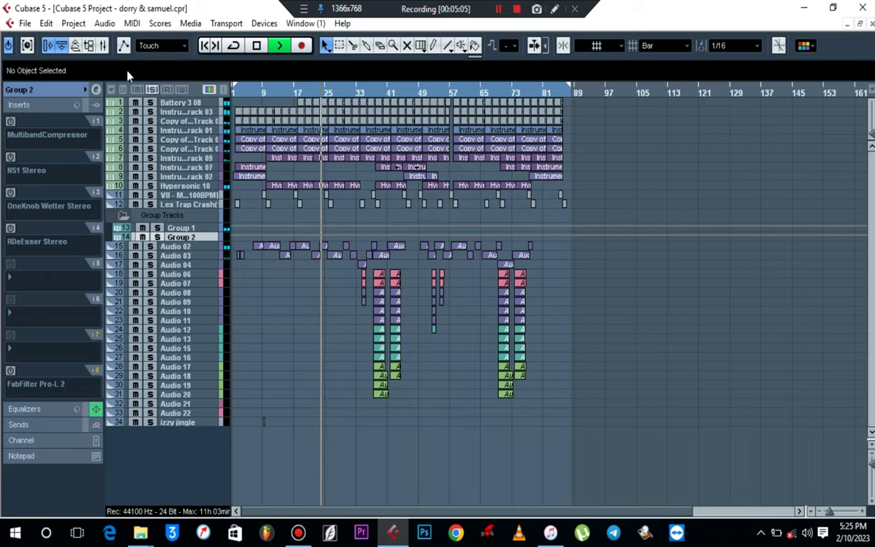
# Compare the mix with the complete Stereo Out insert chain bypassed and active, and close the channel settings and mixer
pyautogui.press('F3')
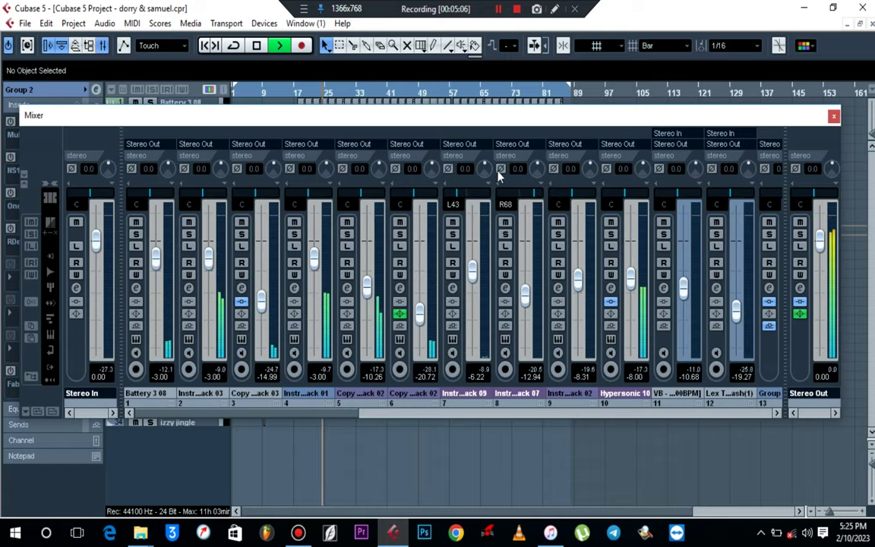
pyautogui.click(800, 288)
pyautogui.press('space')
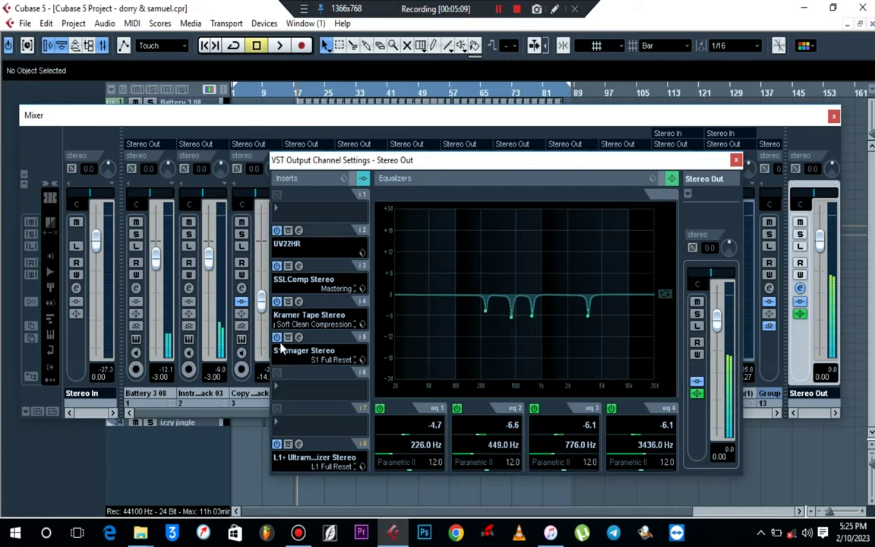
pyautogui.click(697, 382)
pyautogui.press('space')
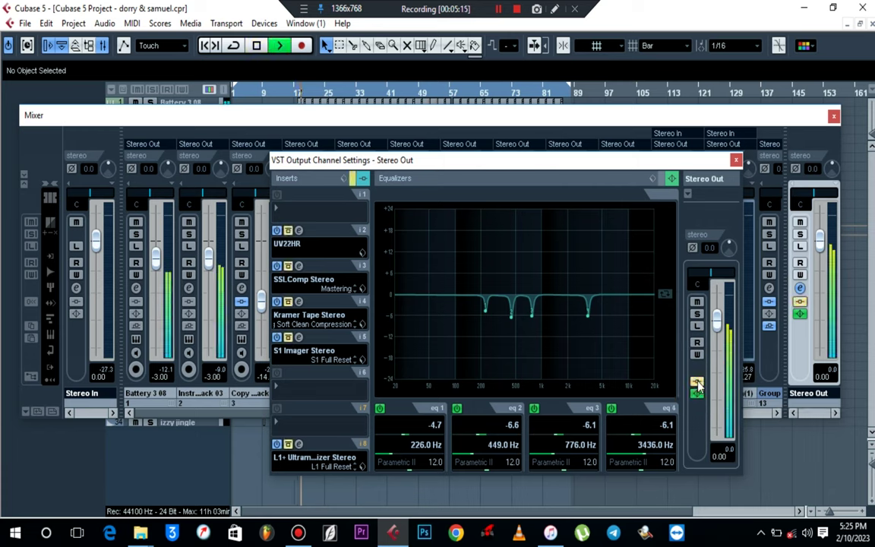
pyautogui.click(697, 383)
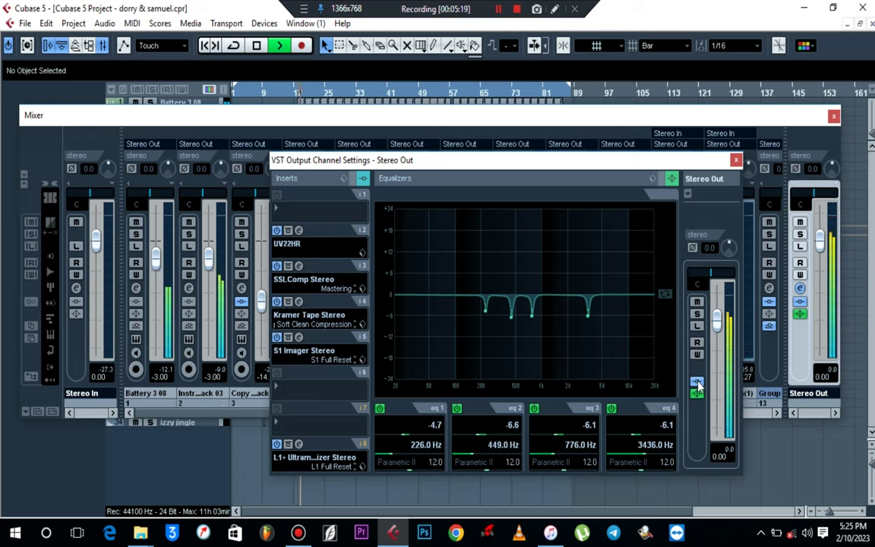
pyautogui.press('space')
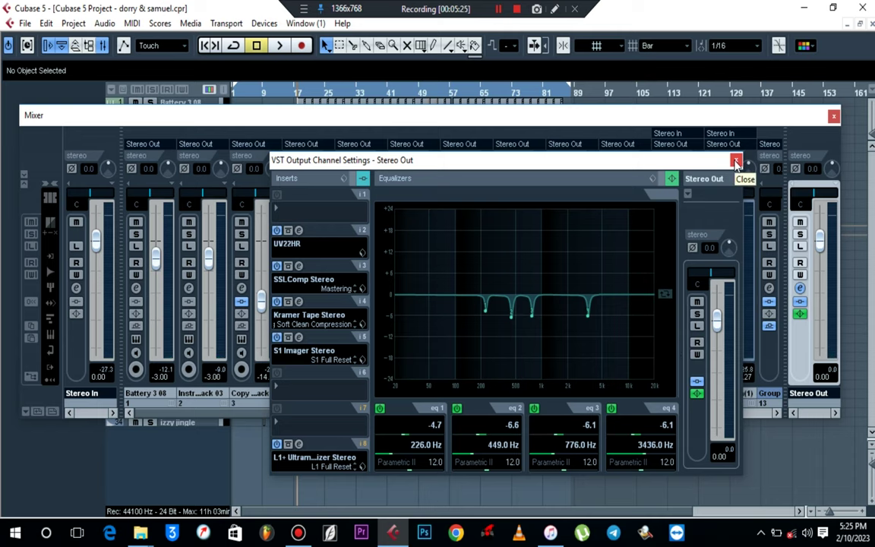
pyautogui.click(736, 162)
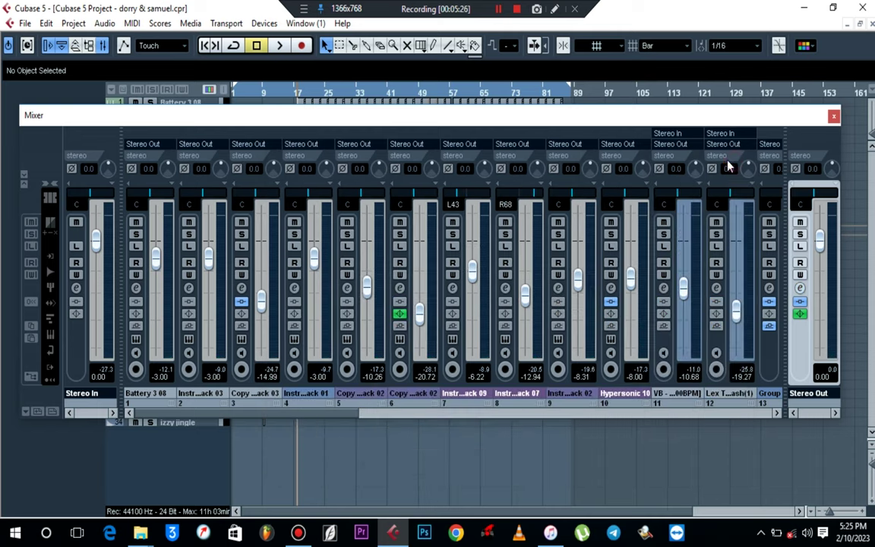
pyautogui.click(833, 119)
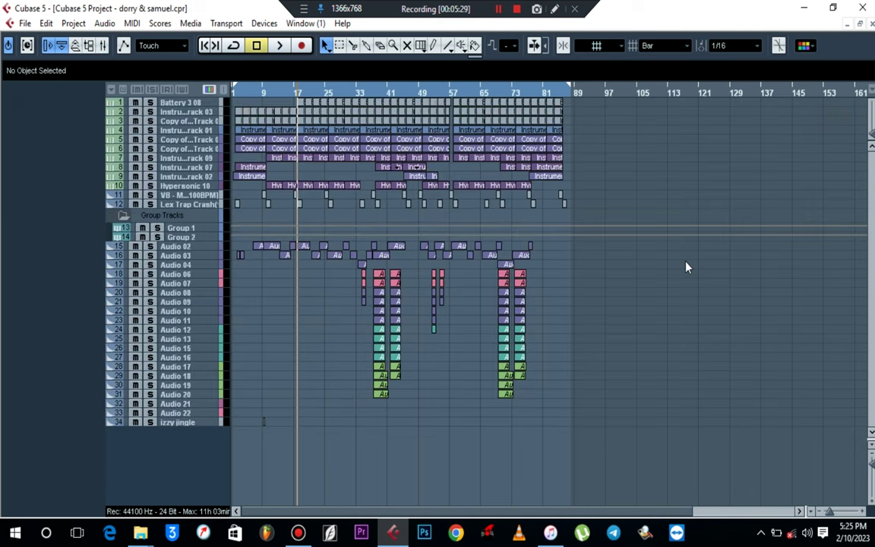